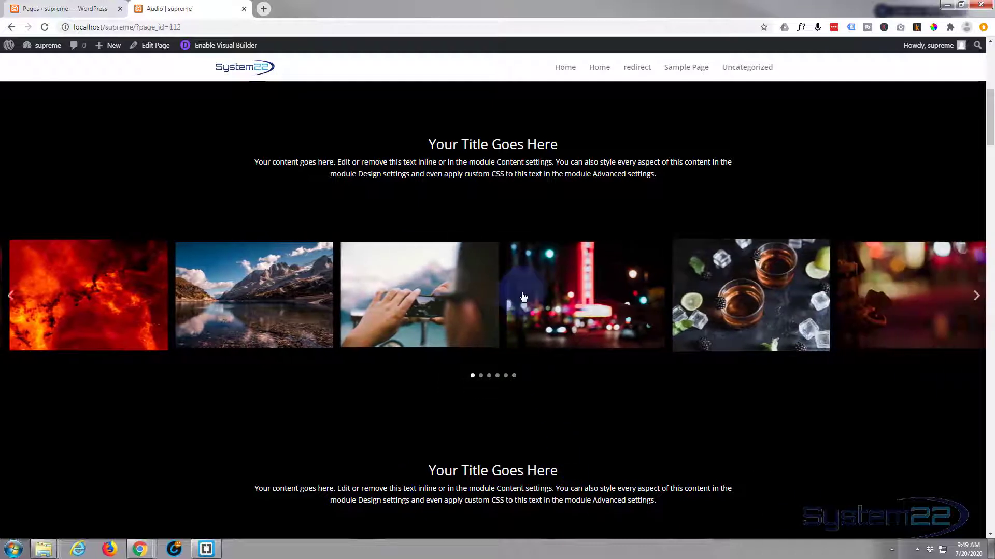
Preview the carousel photo of hands holding a phone in the lightbox and close it.
click(400, 302)
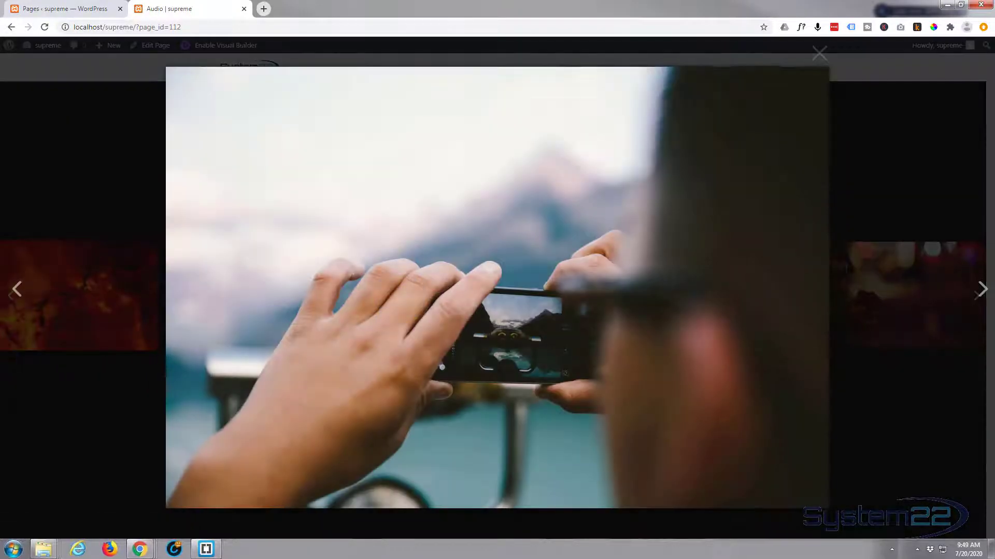
click(125, 396)
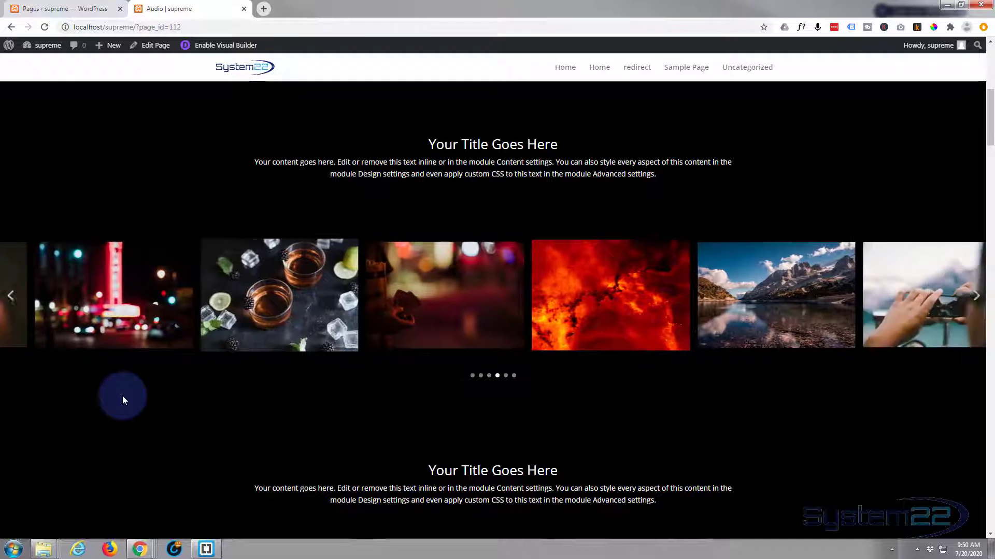
Open the page in the Visual Builder and delete the row containing the existing image carousel.
click(226, 46)
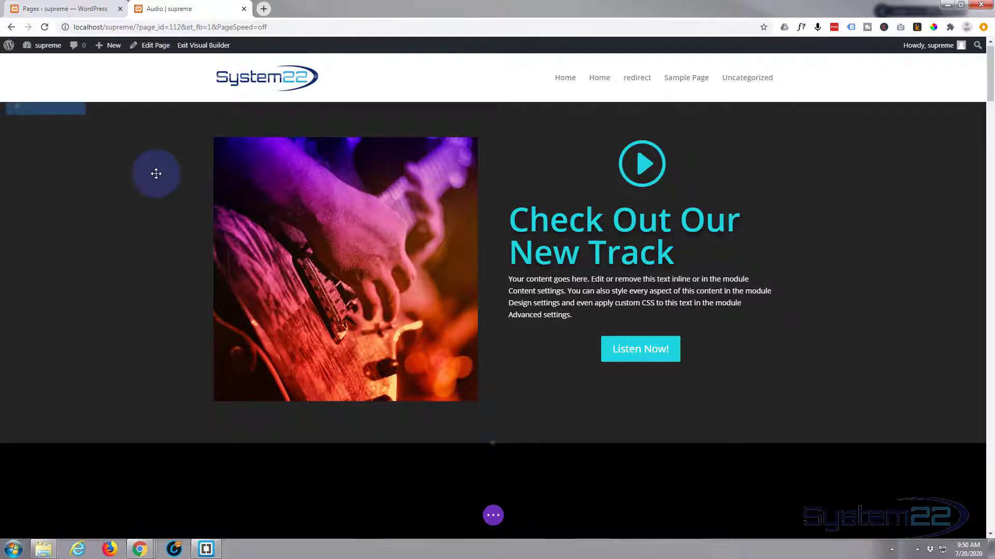
scroll(156, 173, down, 5)
scroll(156, 174, down, 3)
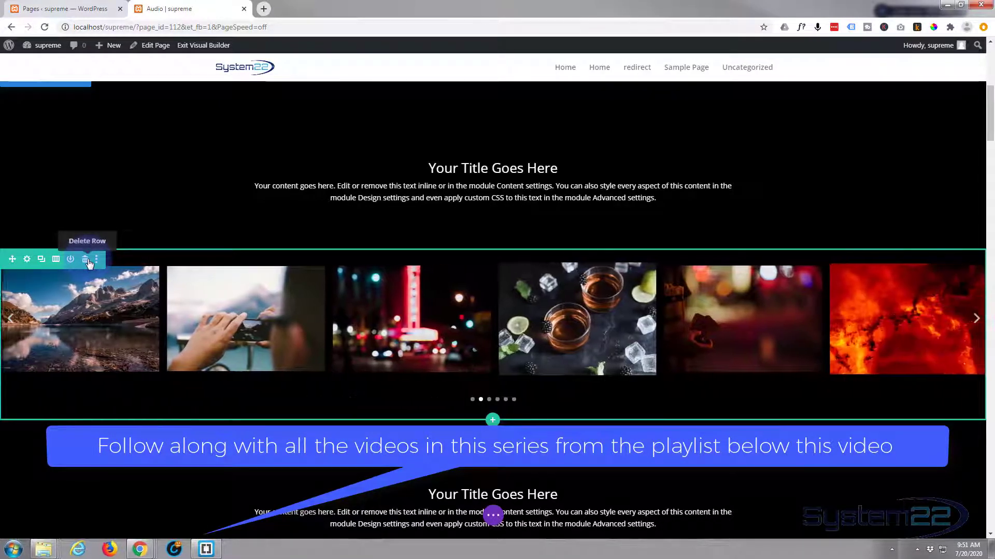
click(86, 260)
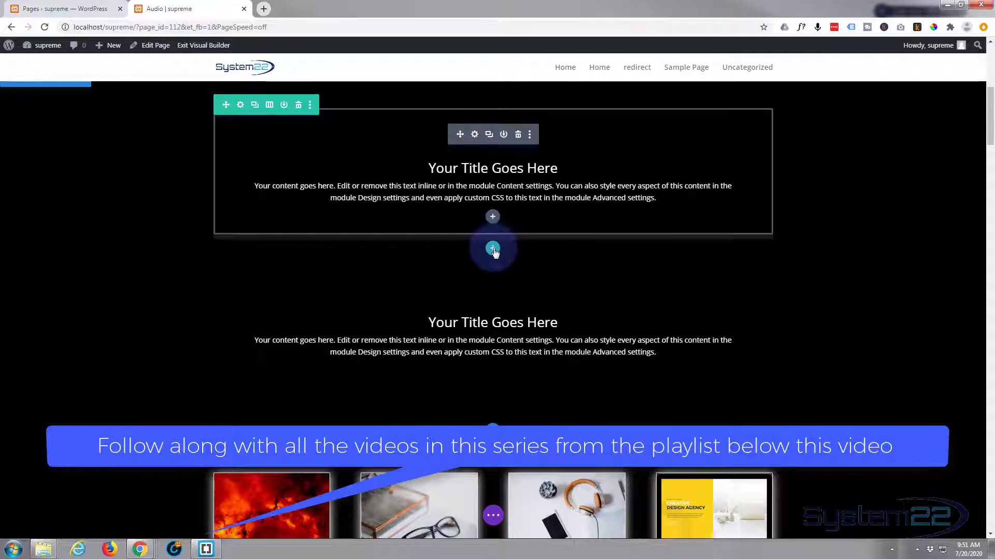
Insert an empty single-column row between the two title text blocks, dismissing the module picker.
click(493, 250)
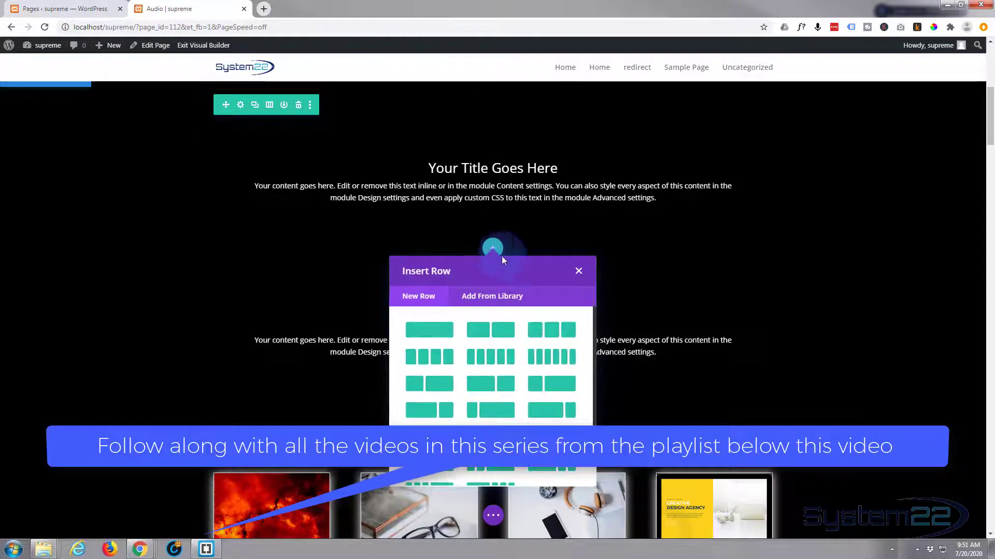
click(437, 332)
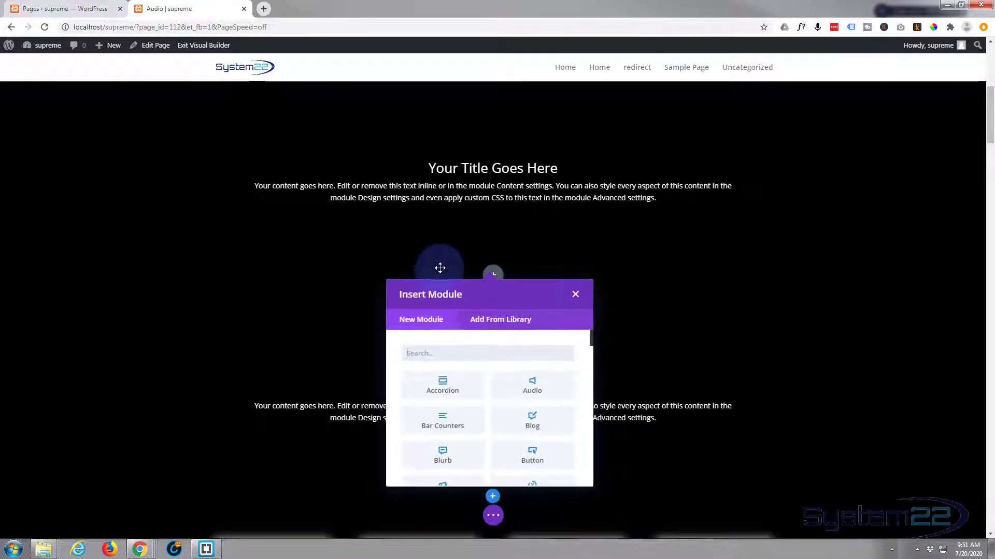
click(575, 295)
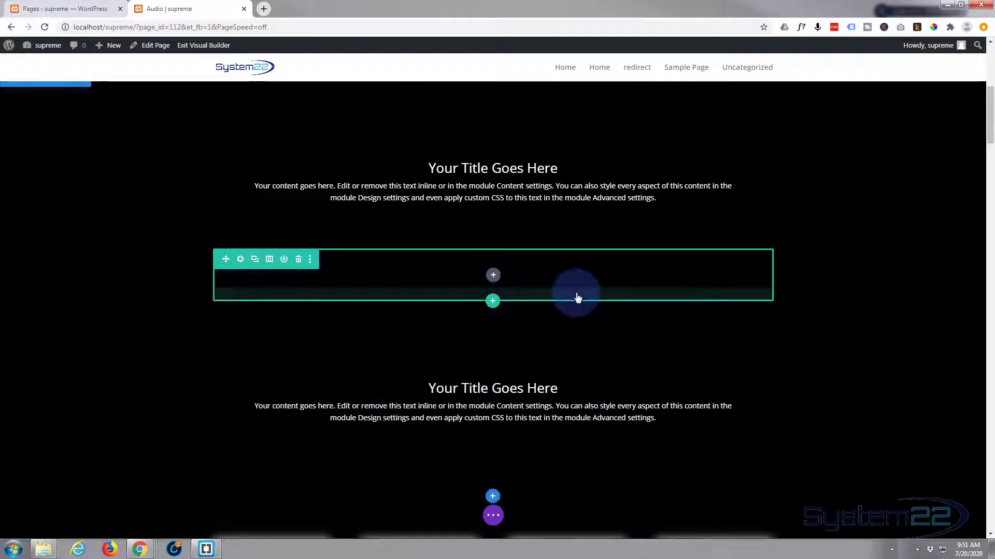
Set the new row's width and max width to 100% and save the row settings.
click(241, 260)
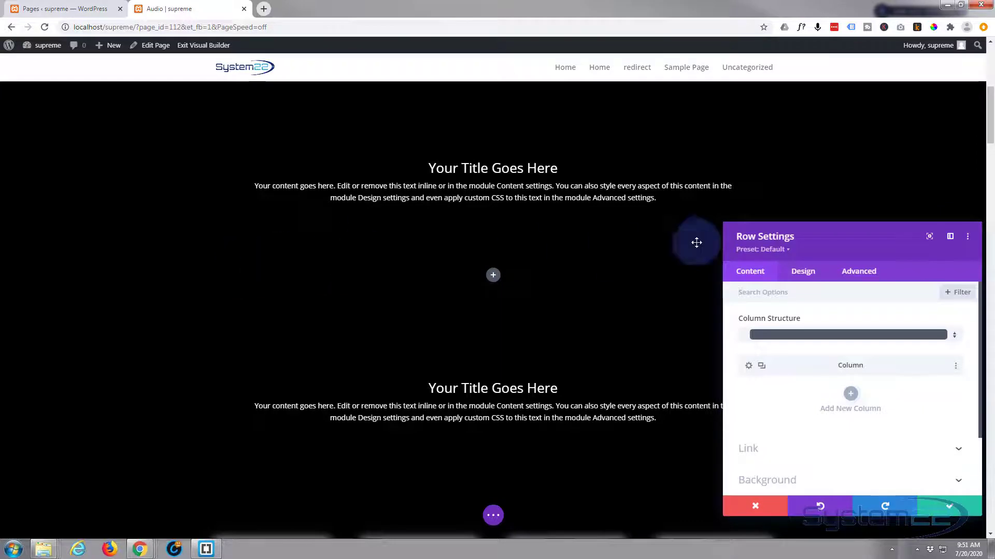
click(812, 277)
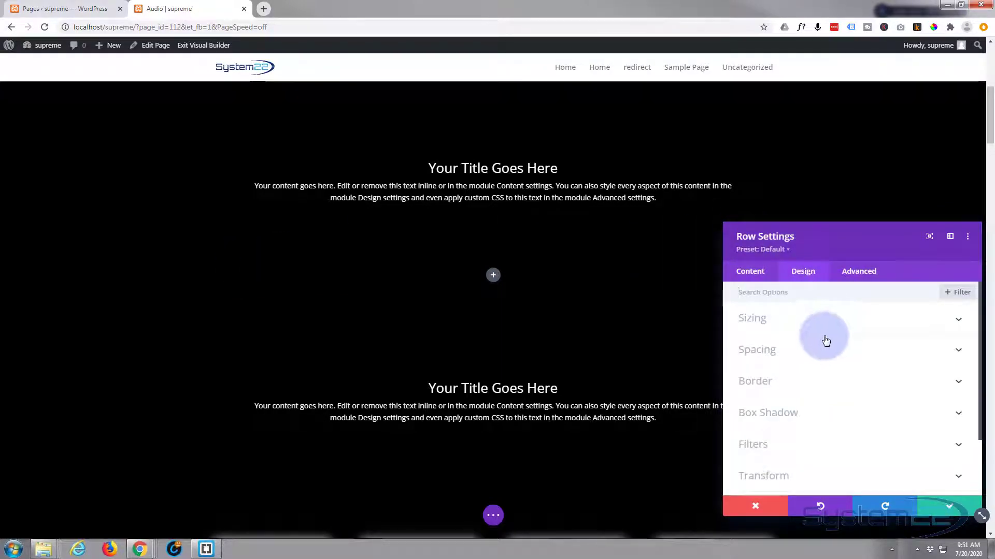
click(827, 331)
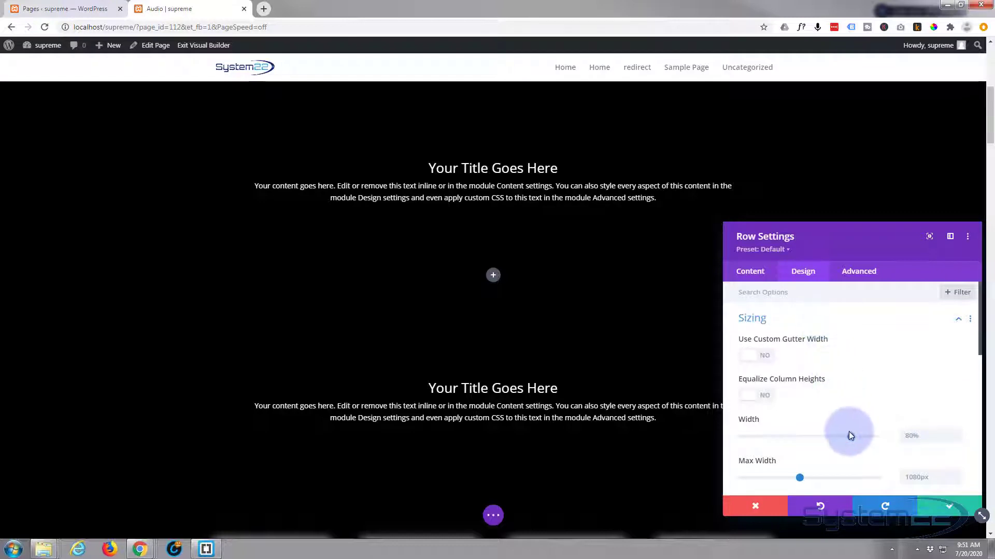
drag(850, 433, 896, 438)
key(ctrl+c)
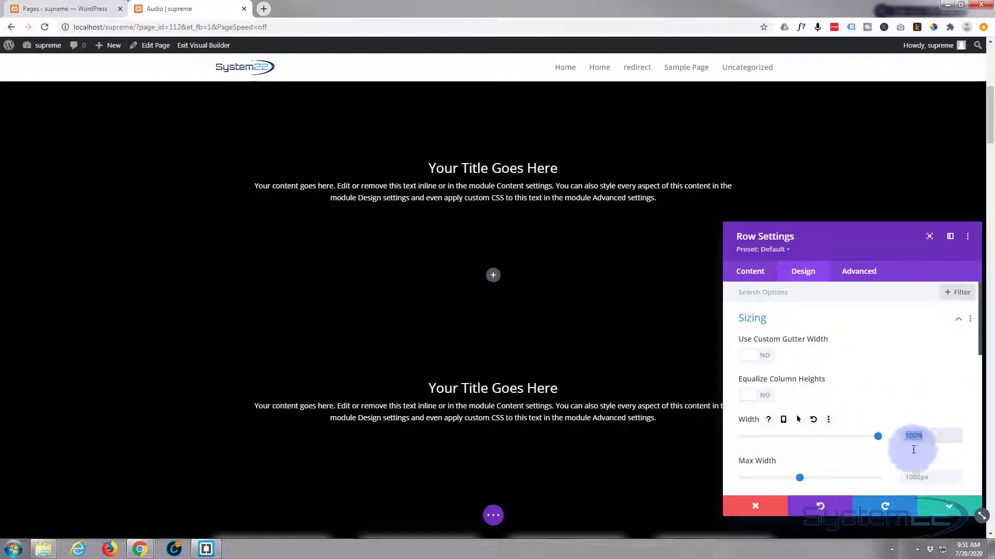
click(905, 477)
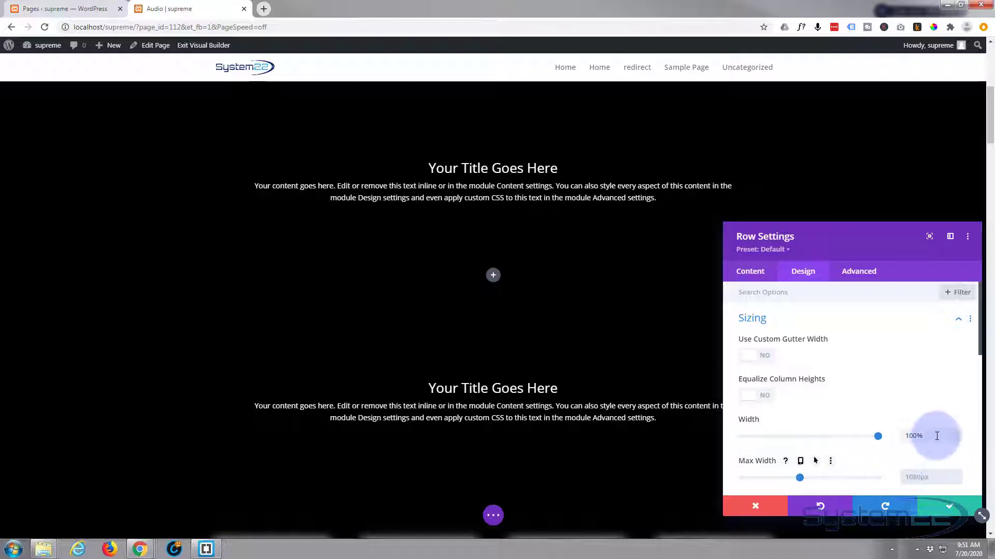
key(ctrl+v)
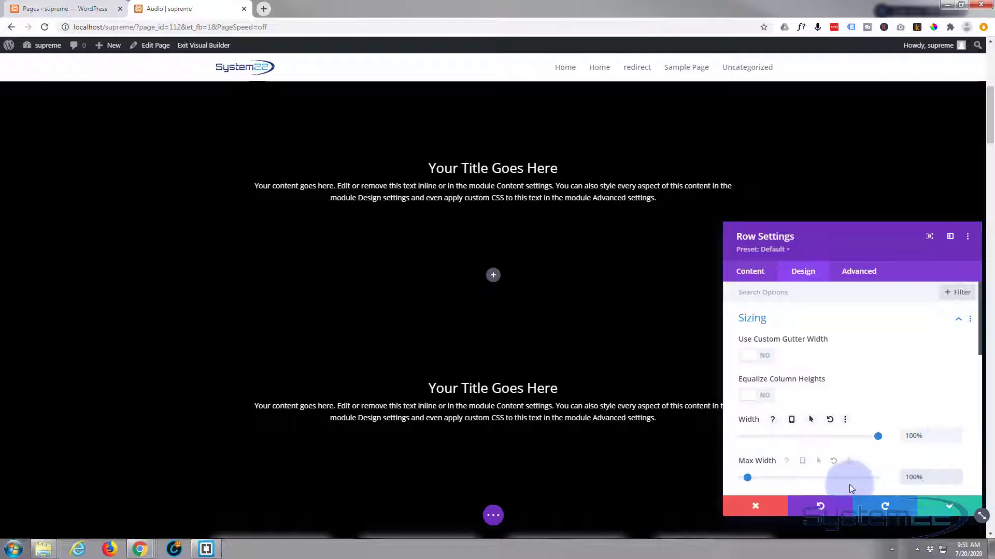
click(780, 478)
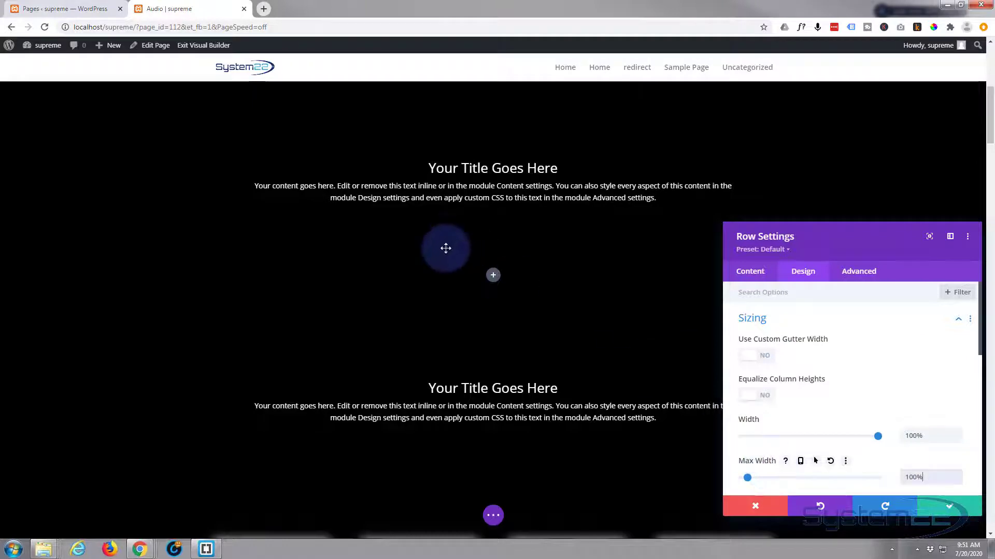
click(921, 505)
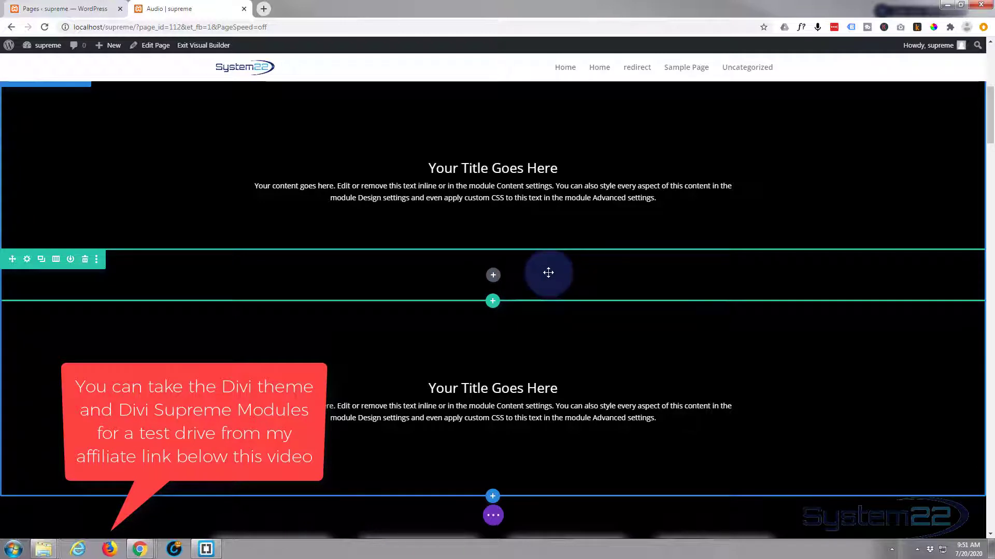
Add a Supreme Image Carousel module to the full-width row.
click(493, 276)
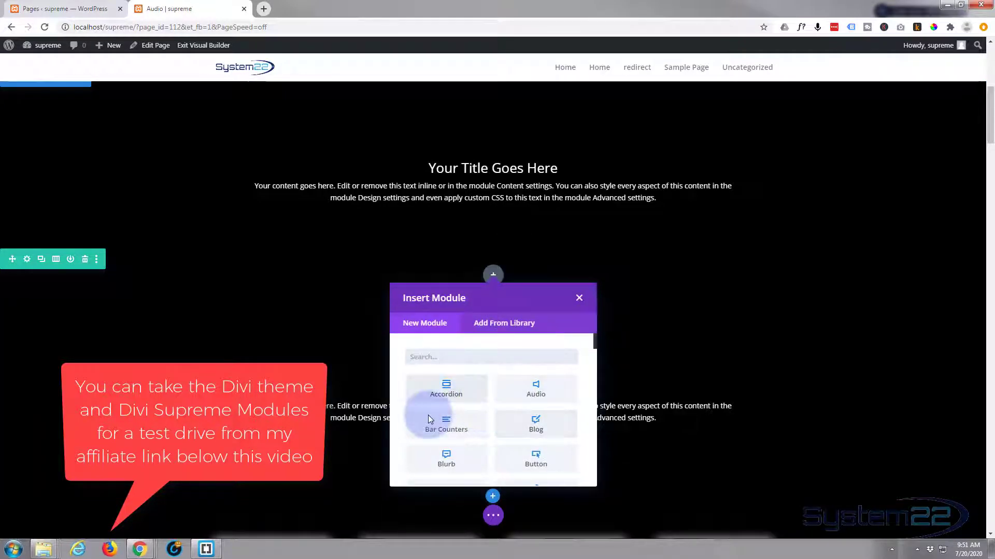
scroll(497, 406, down, 5)
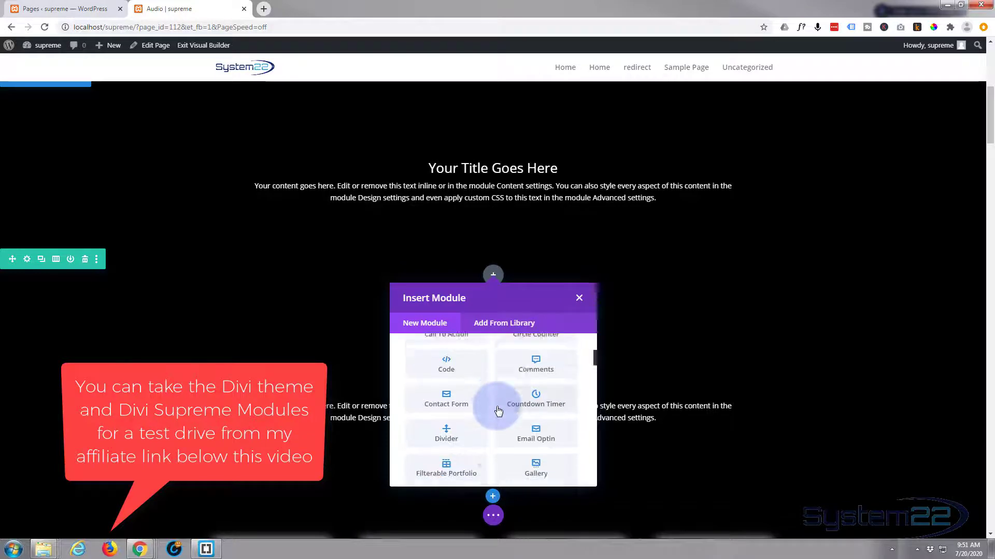
scroll(498, 411, down, 10)
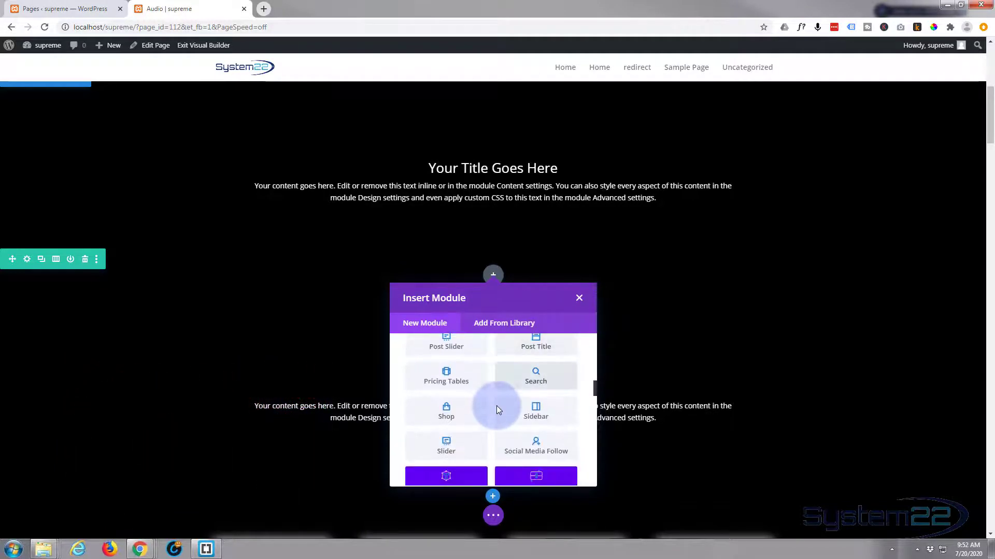
scroll(497, 409, down, 4)
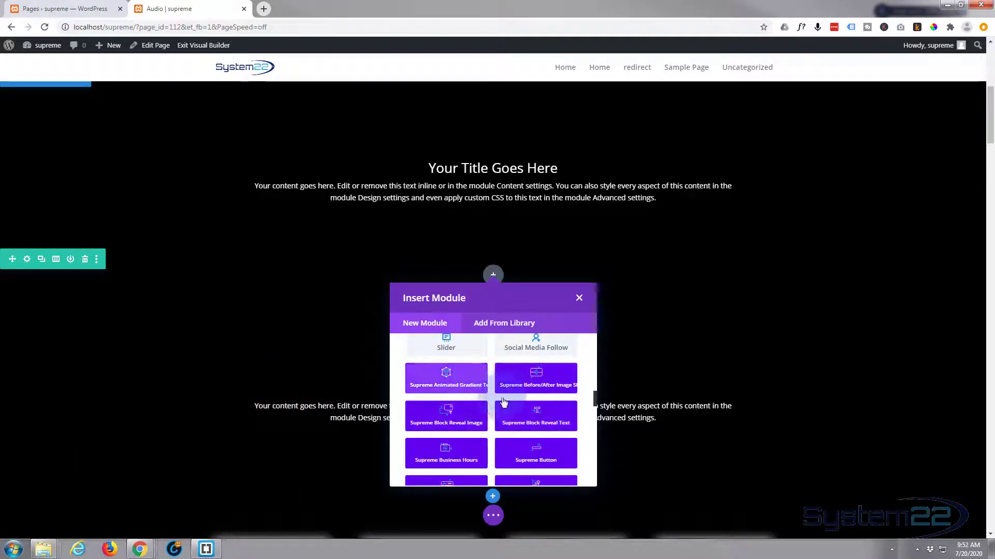
scroll(492, 412, down, 1)
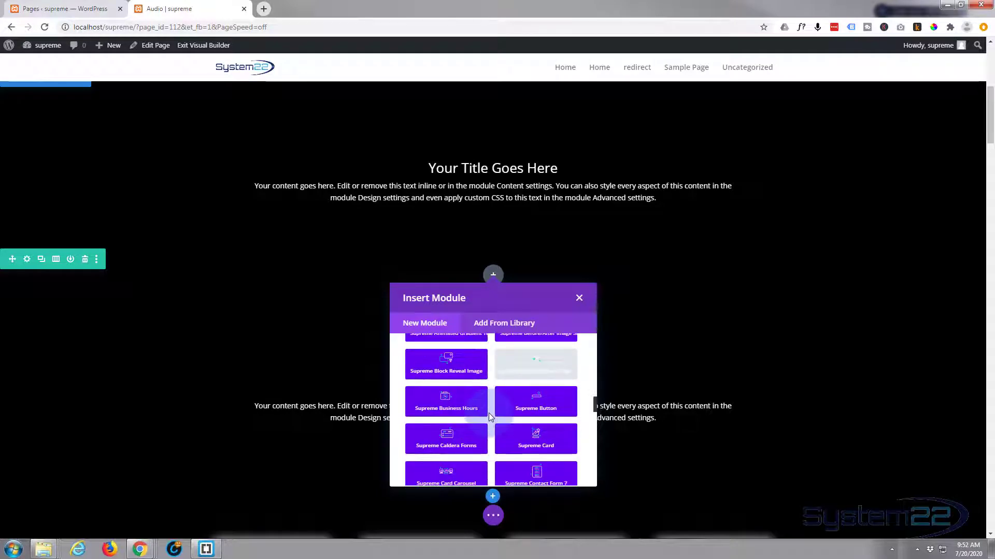
scroll(489, 412, down, 2)
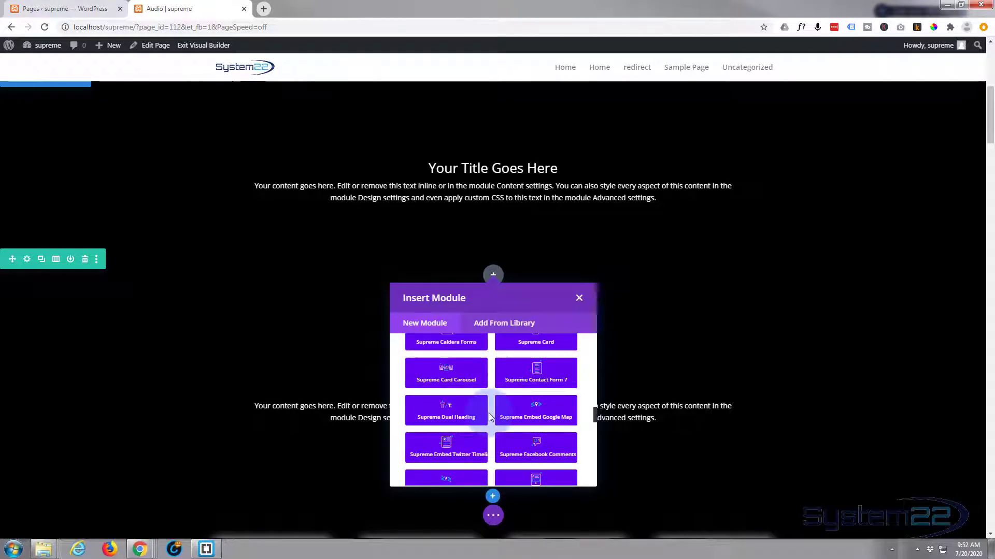
scroll(489, 416, down, 2)
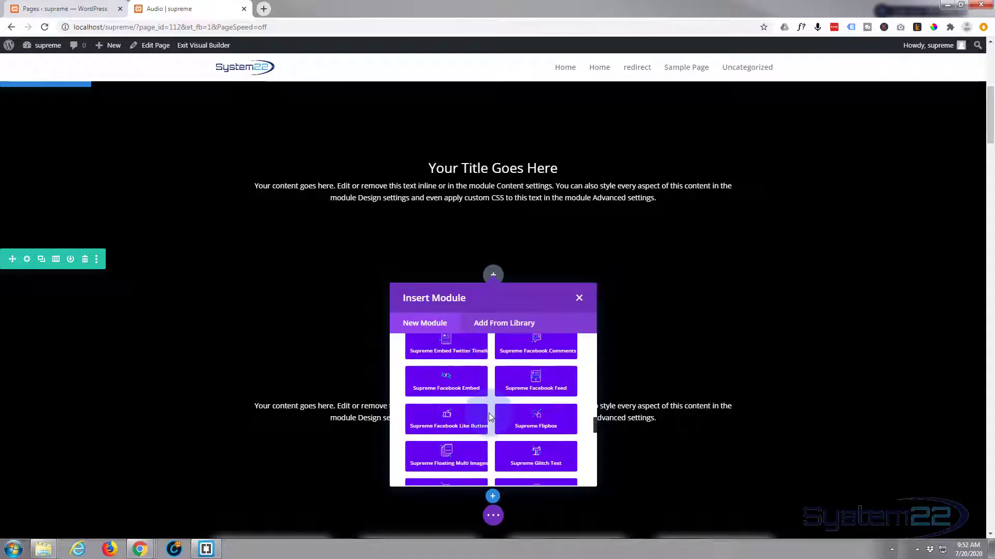
scroll(489, 417, down, 1)
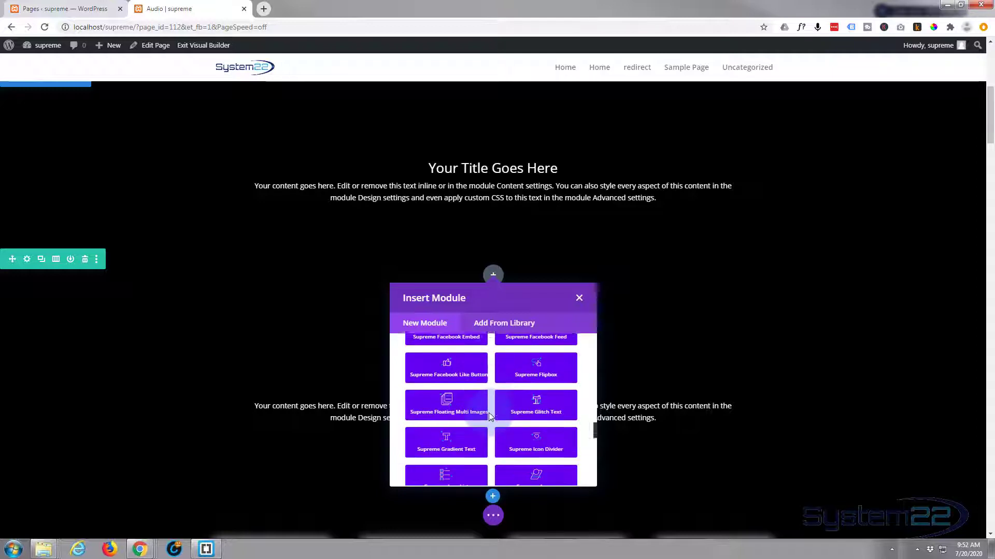
scroll(489, 416, down, 1)
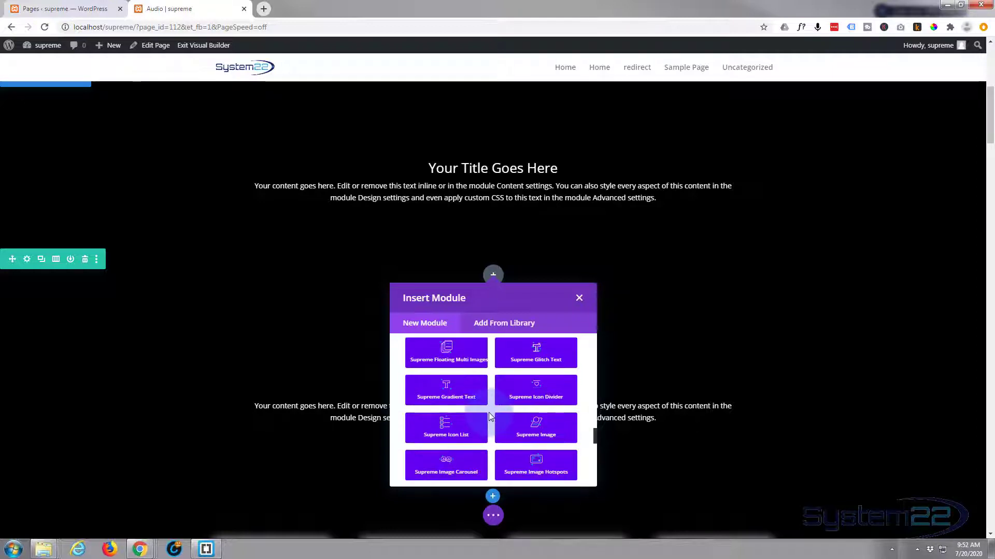
scroll(490, 417, down, 1)
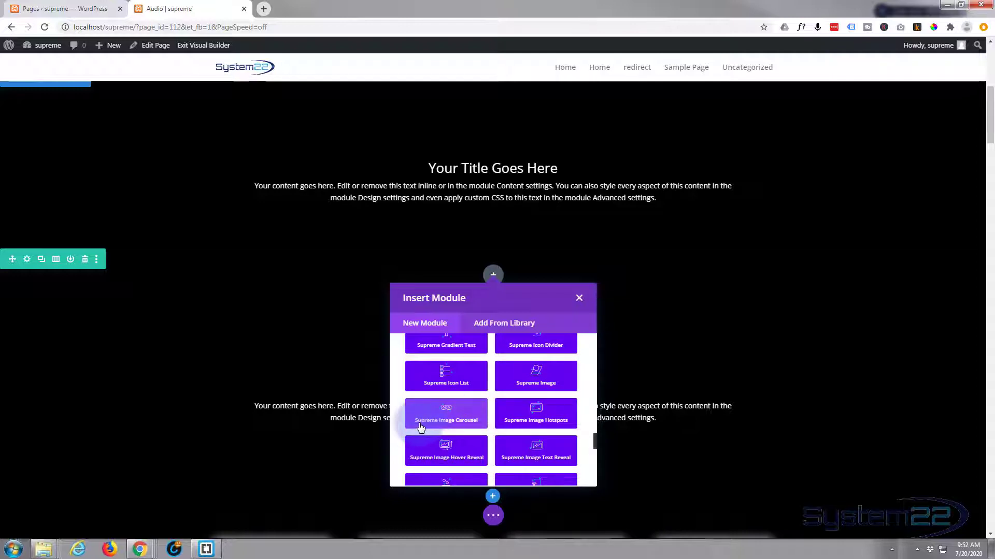
click(450, 417)
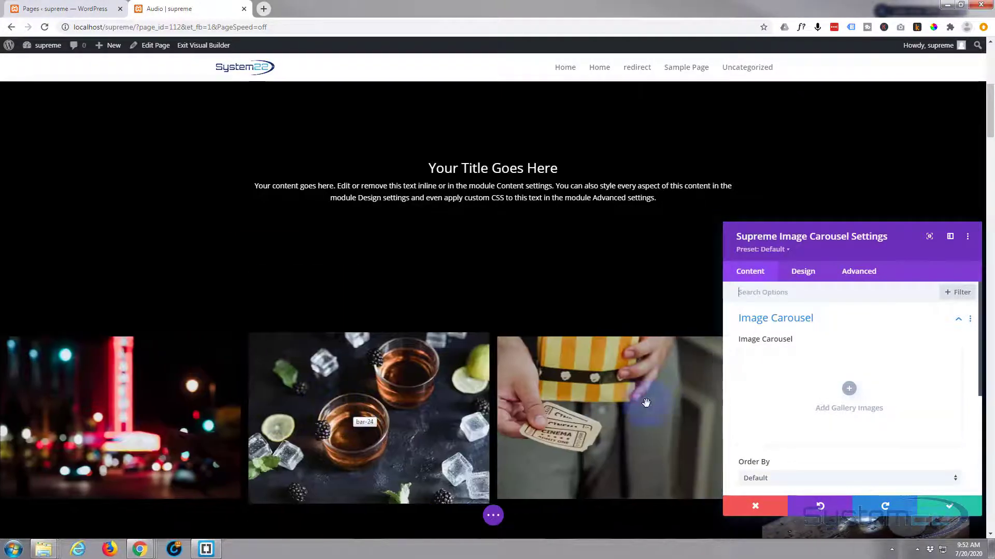
Fill the carousel gallery with the solar flare, phone photographer, mountain lake, blurred night scene, bar-24 and movie-02 images from the media library.
click(785, 394)
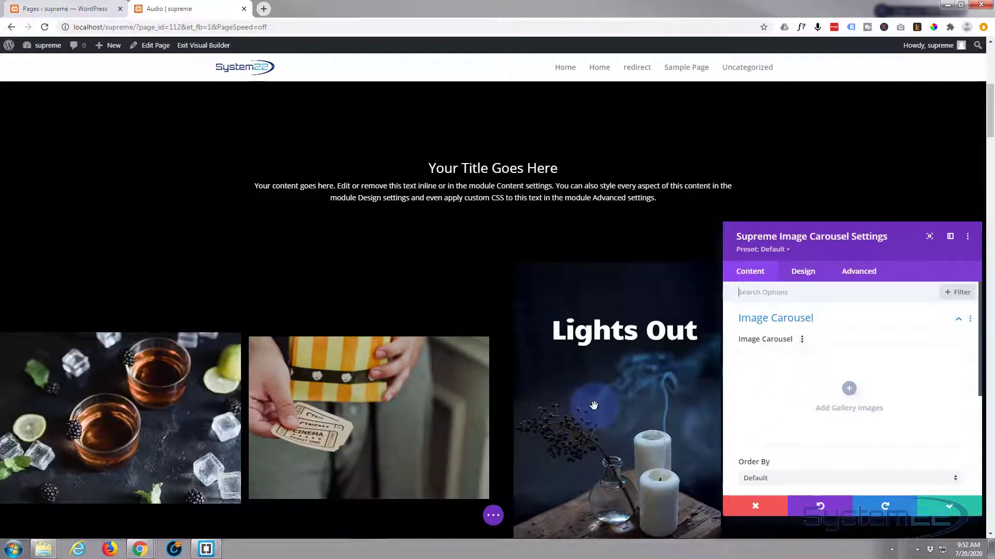
click(834, 397)
click(850, 391)
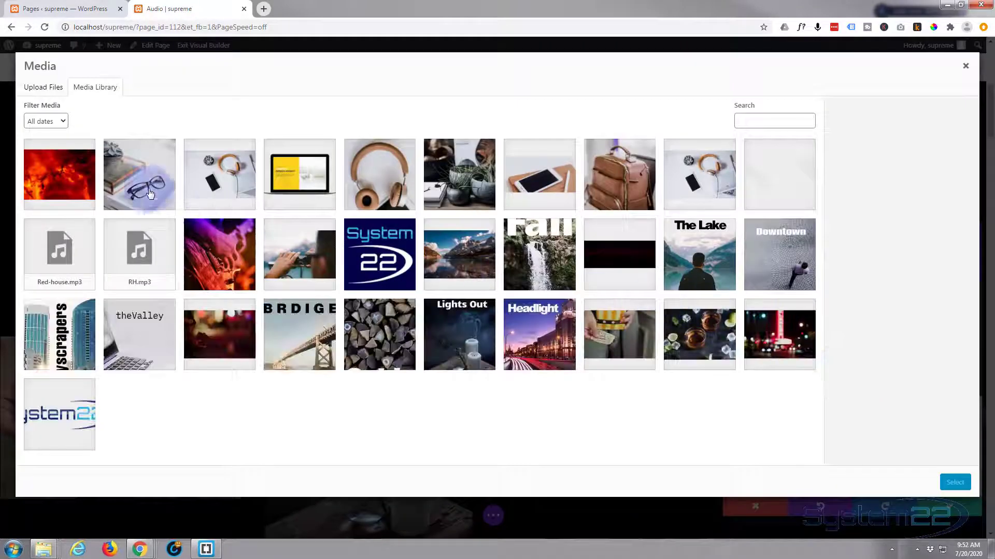
click(52, 179)
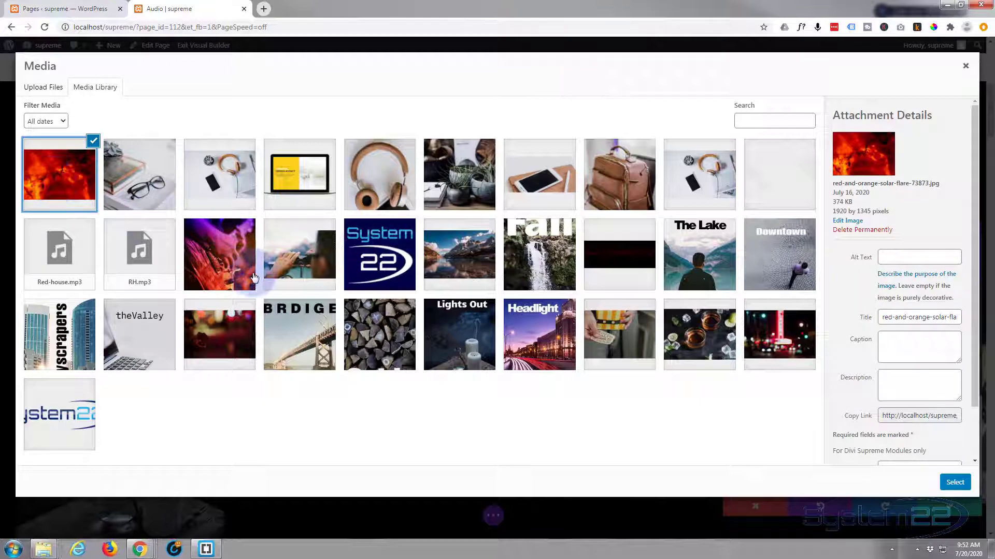
click(298, 253)
click(451, 260)
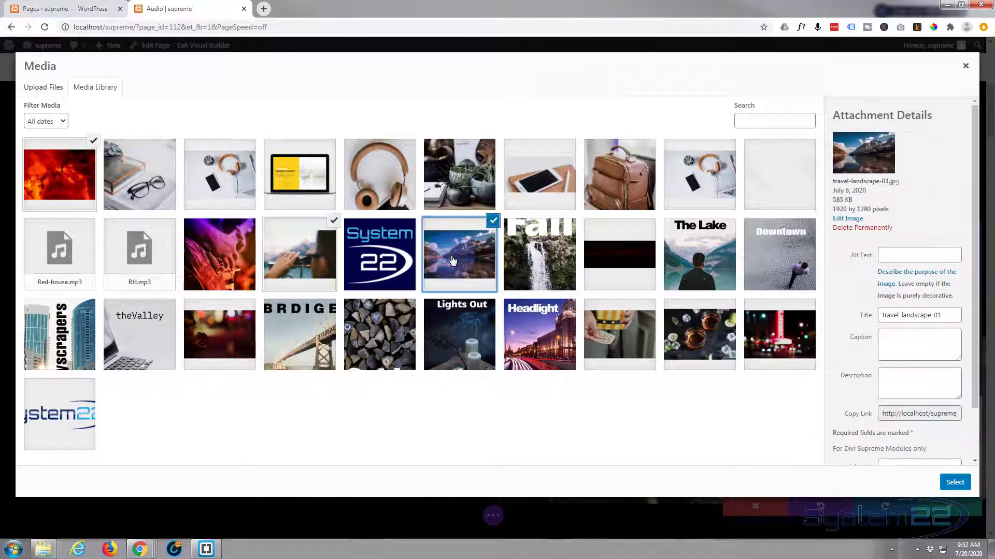
click(223, 348)
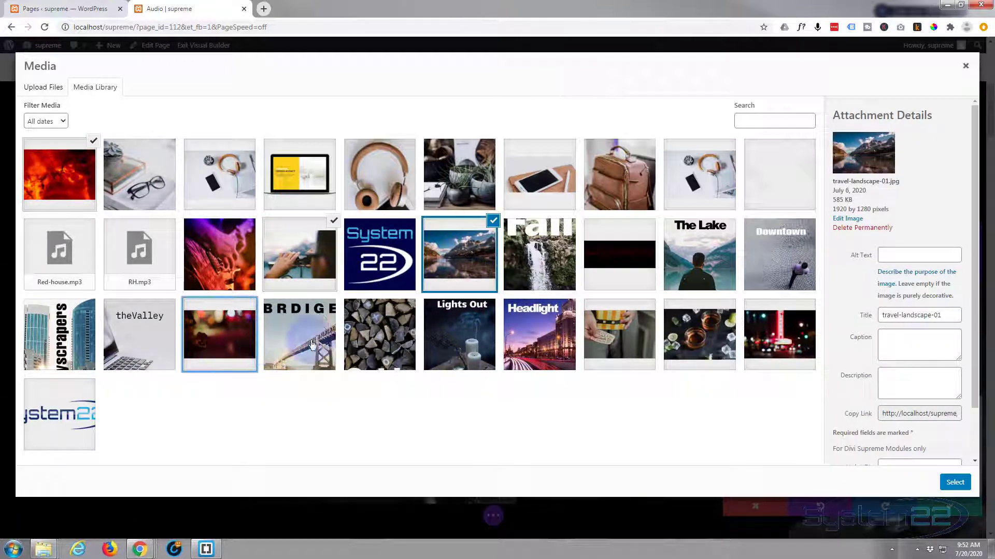
click(697, 339)
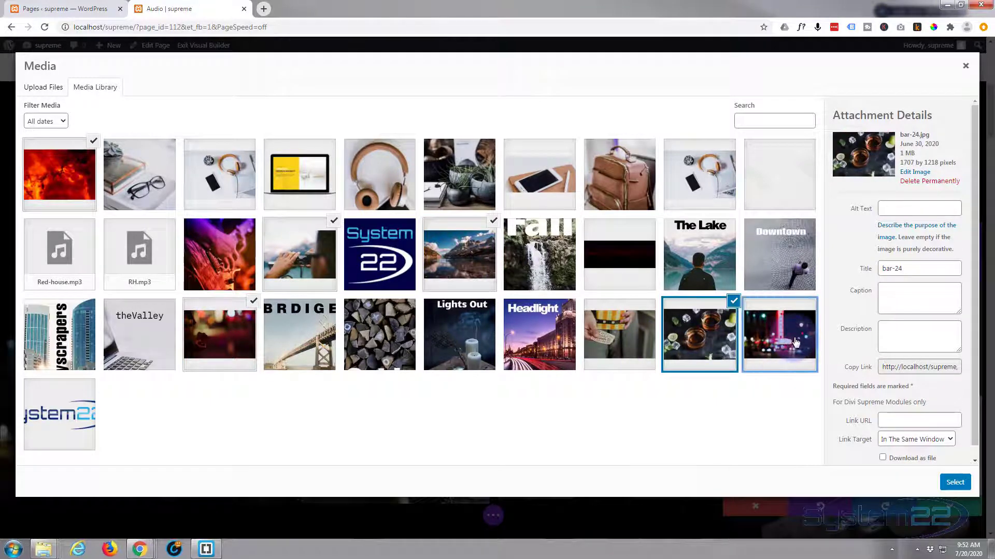
click(796, 342)
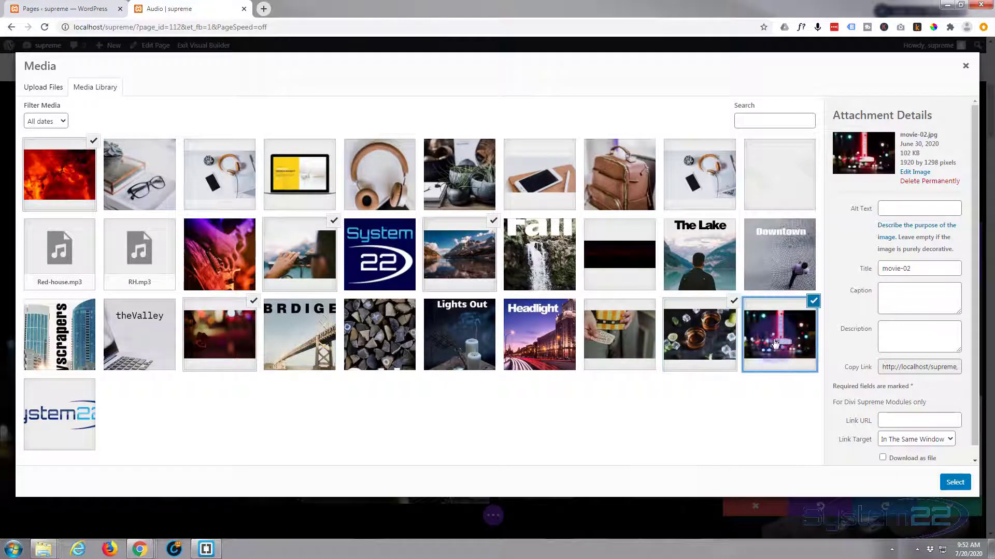
click(955, 482)
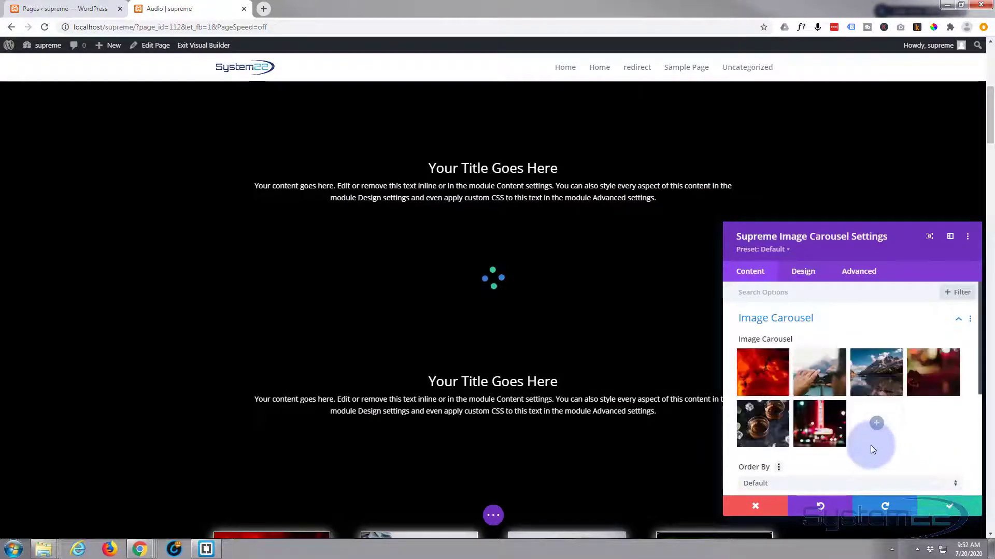
Reorder the gallery to solar flare, drinks, mountain lake, blurred night scene, neon sign, phone photographer, and view the Order By choices.
drag(817, 419, 819, 373)
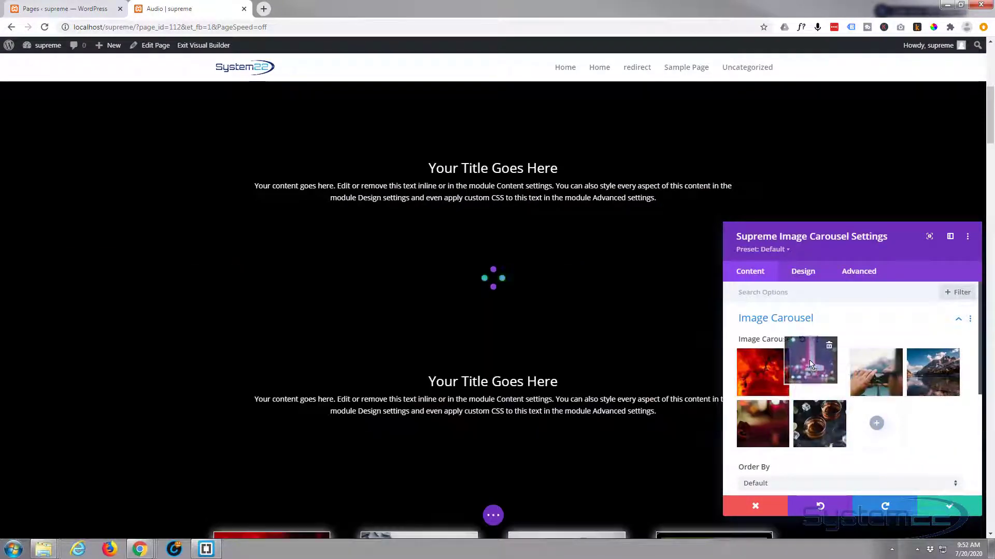
drag(806, 412, 819, 369)
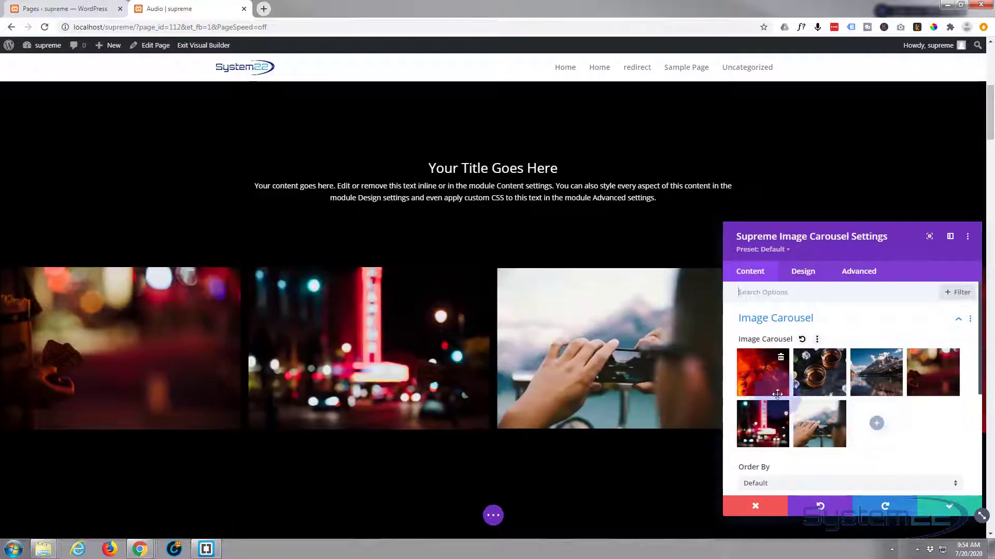
scroll(823, 414, down, 2)
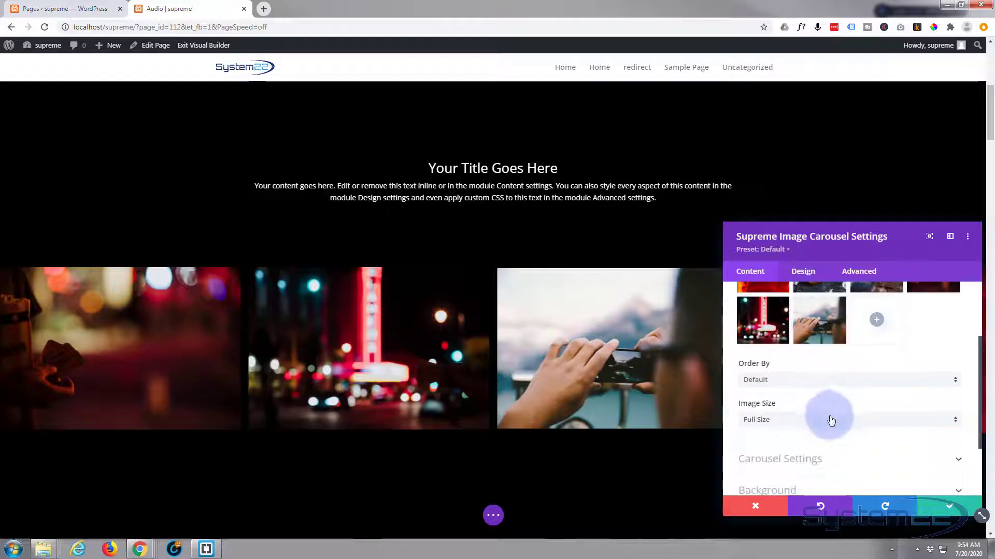
click(804, 382)
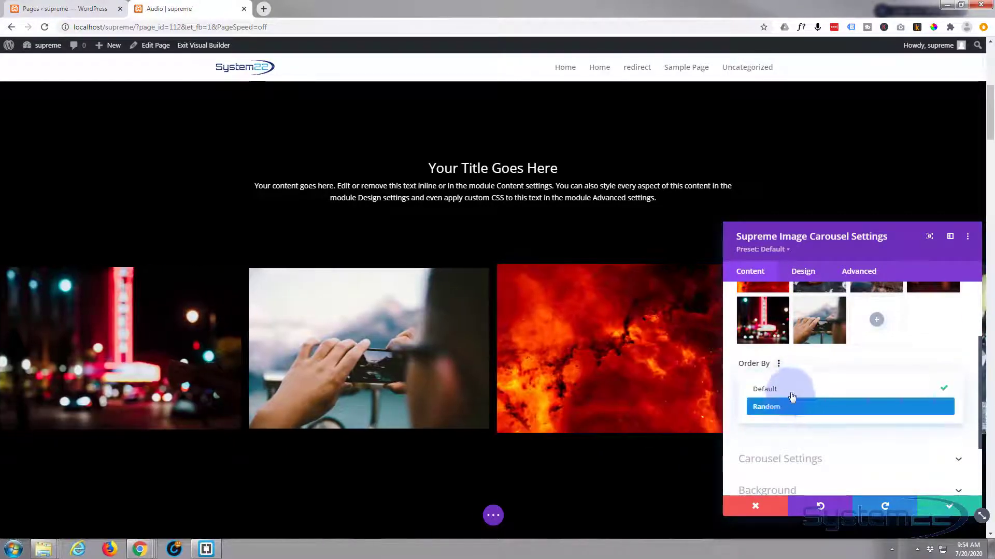
click(838, 357)
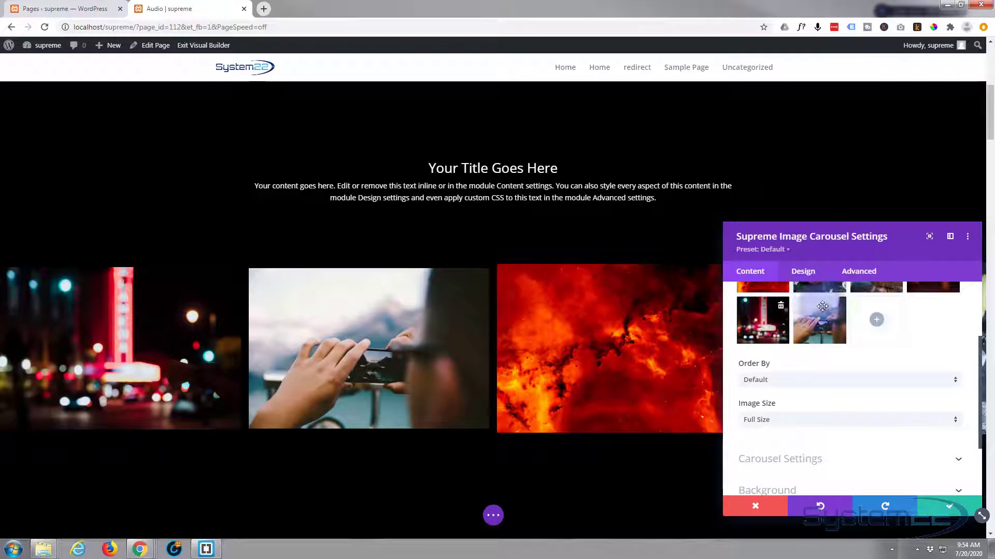
Try the Medium (300 x 300, Not Cropped) image size on the carousel and set it back to Full Size.
scroll(830, 329, down, 1)
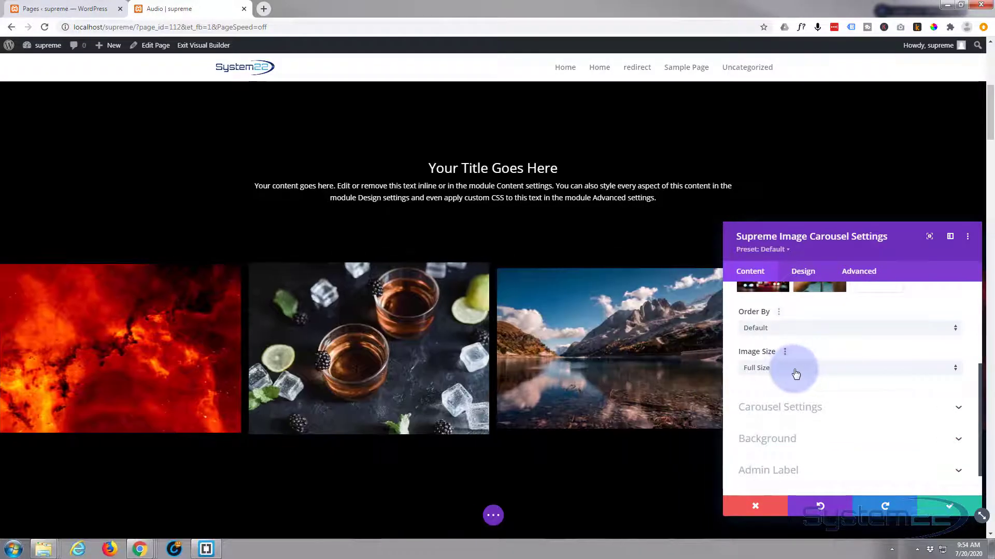
click(795, 370)
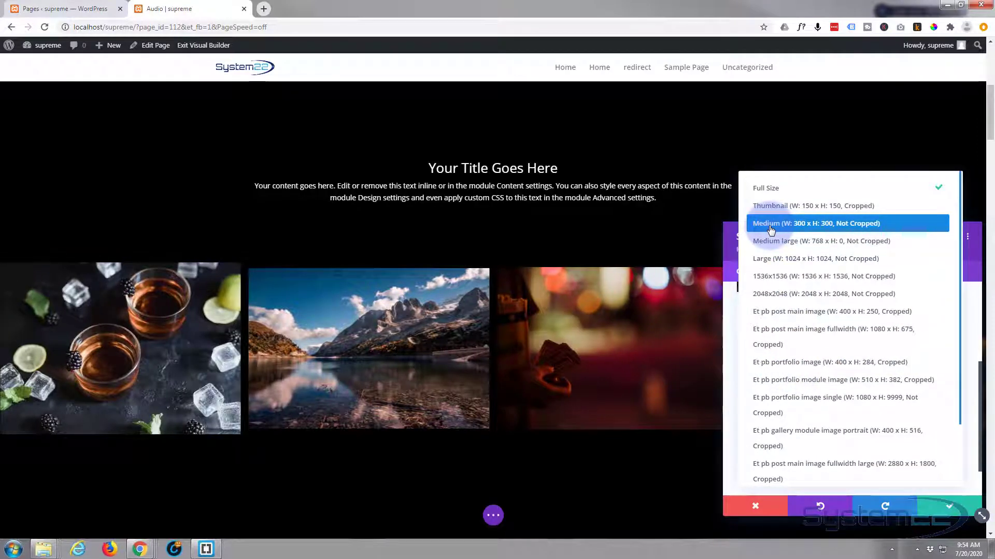
click(770, 223)
right_click(769, 229)
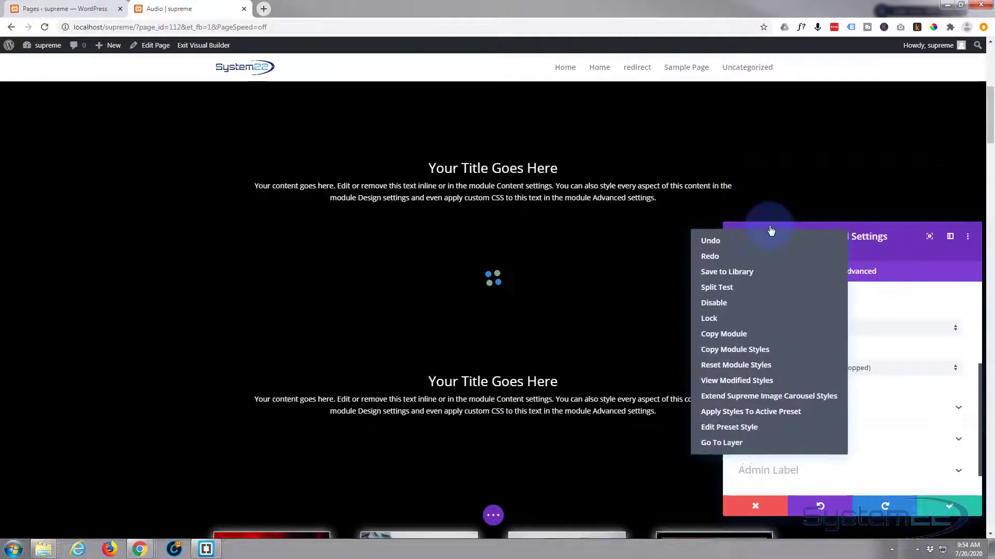
click(886, 257)
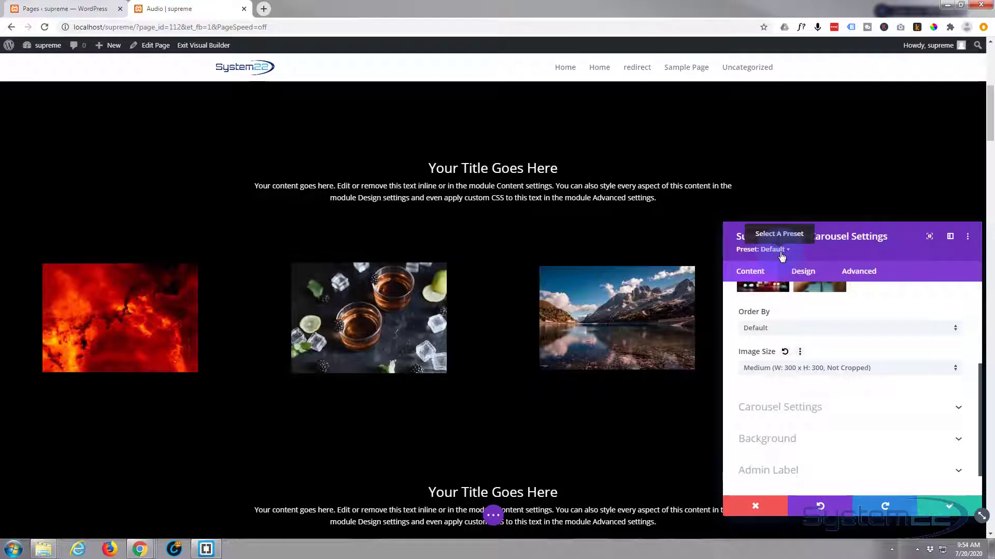
click(894, 369)
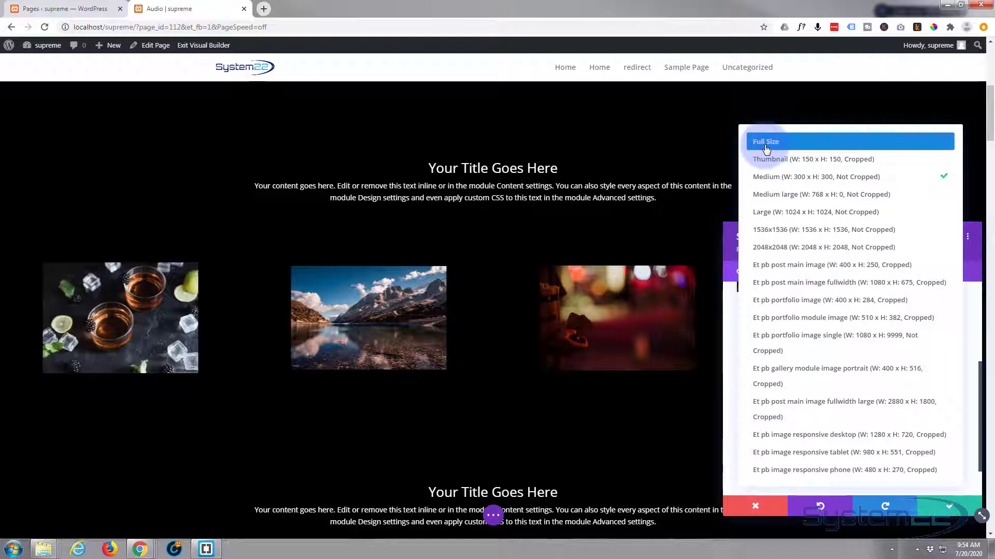
click(765, 141)
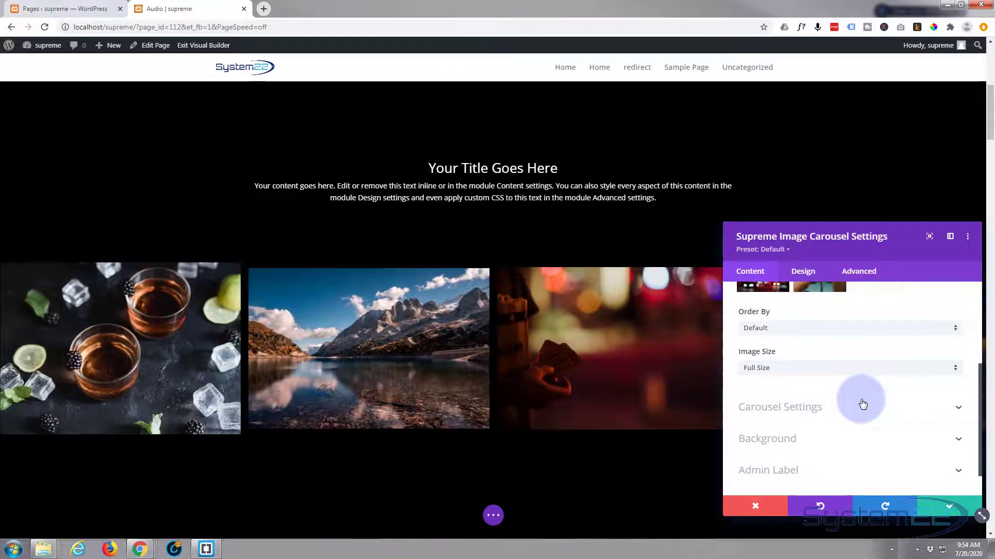
Try the Cube carousel effect in the carousel settings and switch the effect back to Slide.
scroll(863, 403, down, 1)
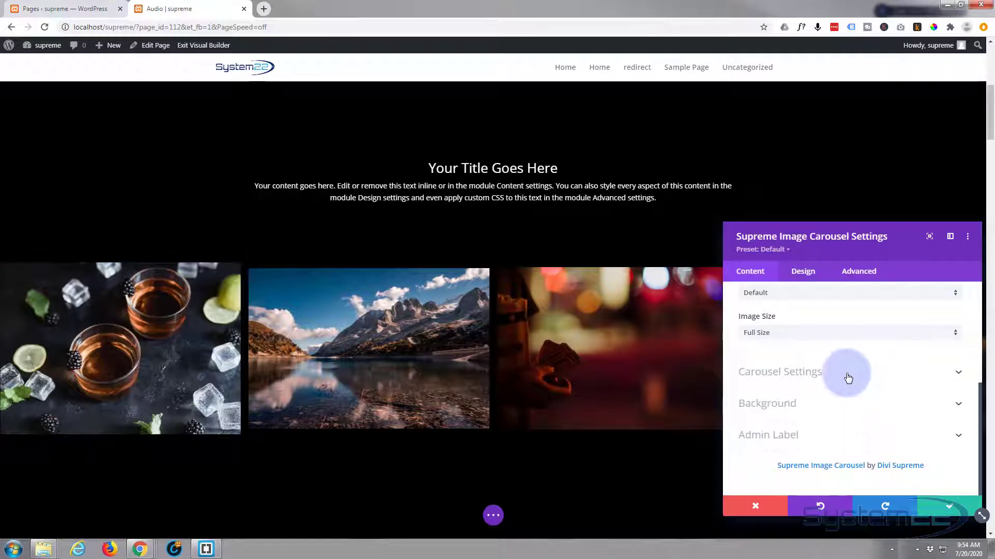
click(848, 377)
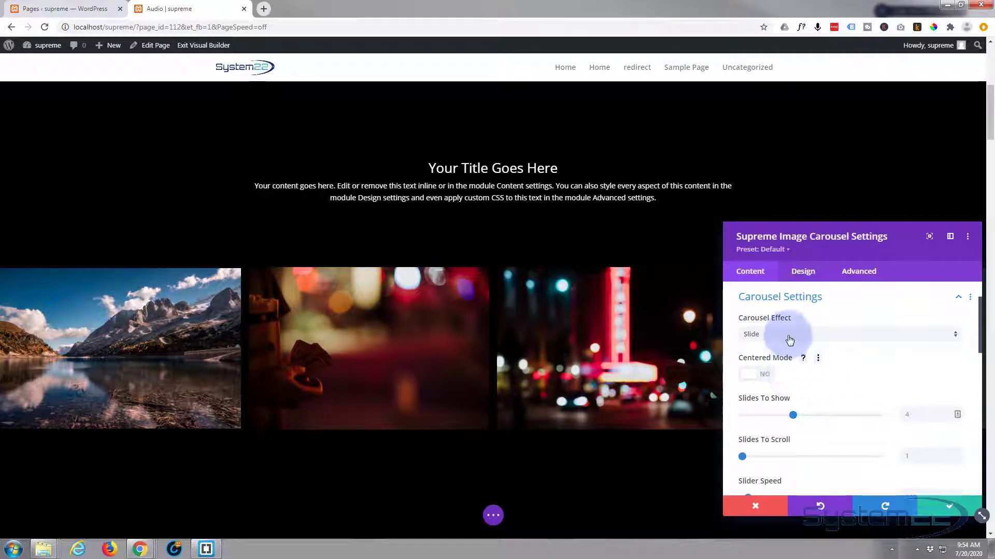
click(791, 336)
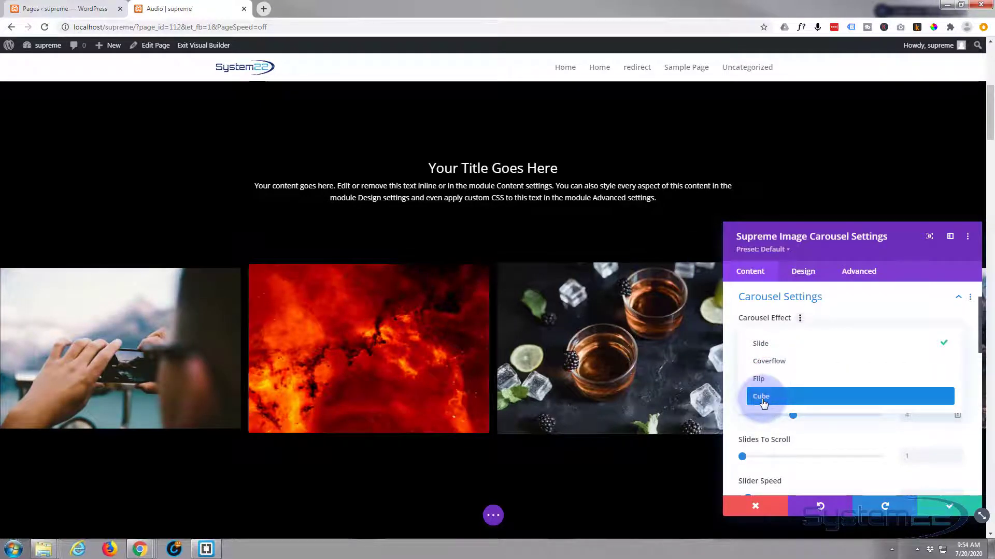
click(763, 397)
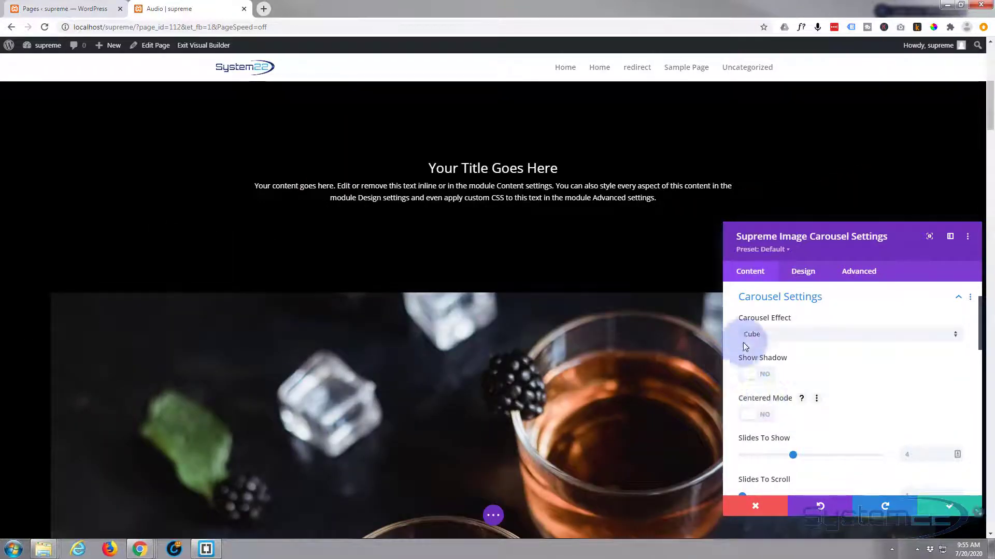
click(772, 334)
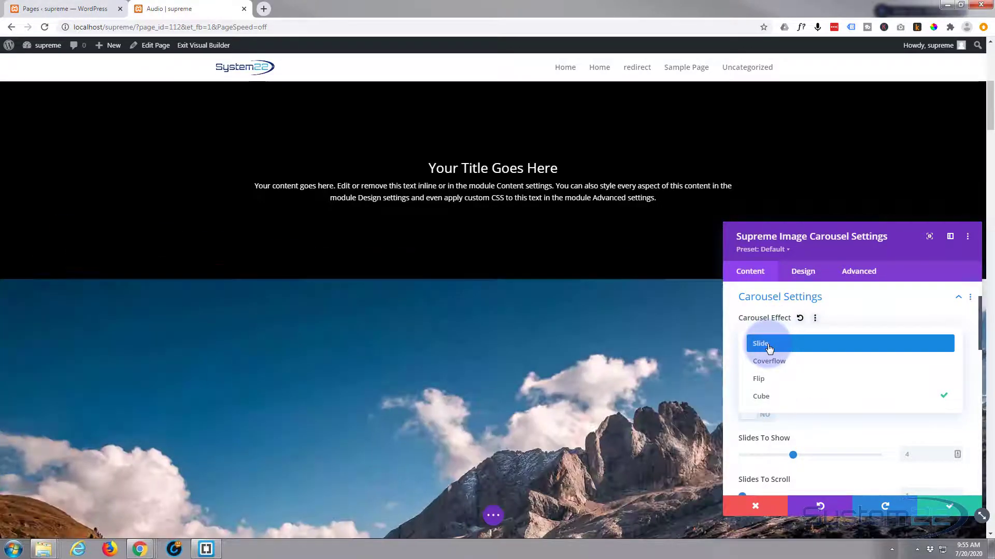
click(769, 349)
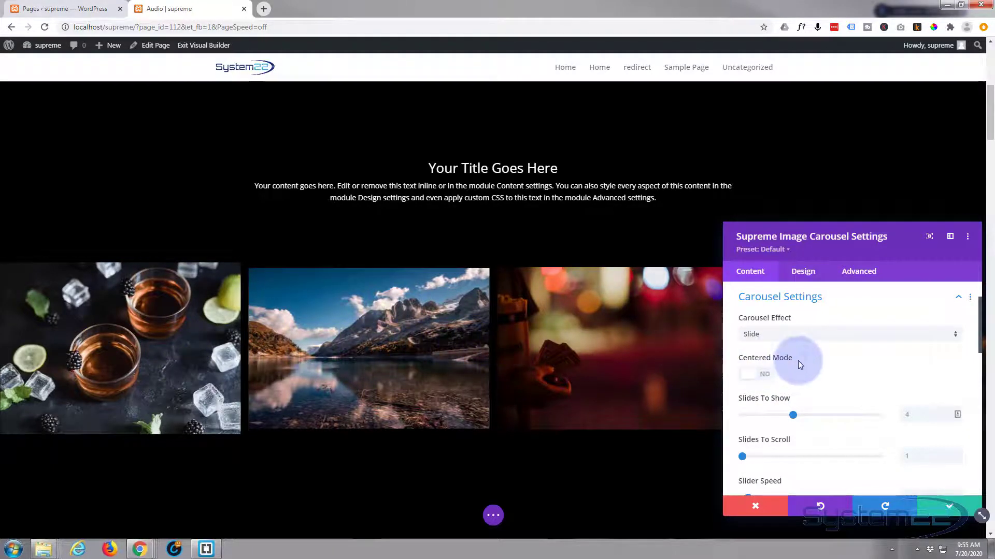
Try Centered Mode on the carousel, check how the edge images are cut off, and turn it off again.
scroll(810, 360, down, 2)
scroll(779, 332, up, 1)
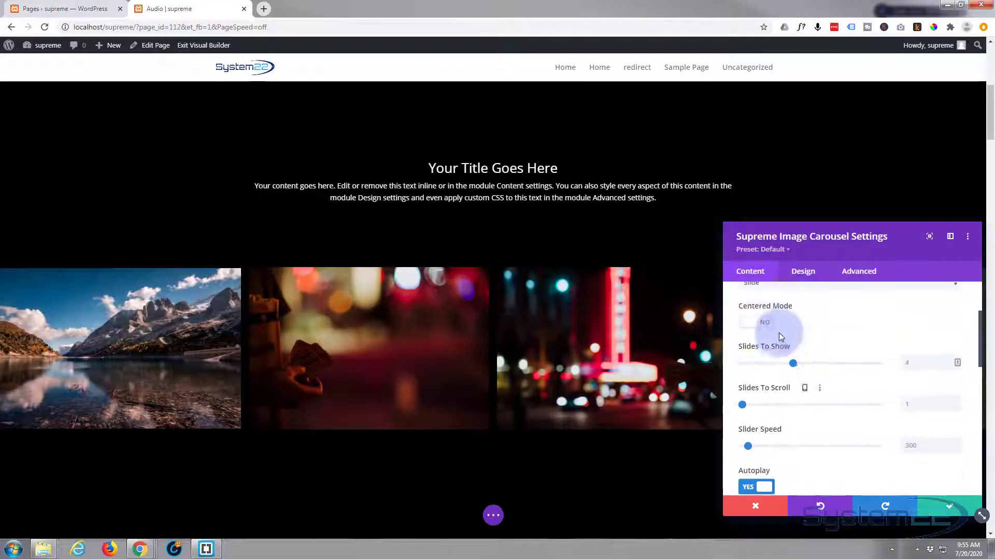
click(767, 324)
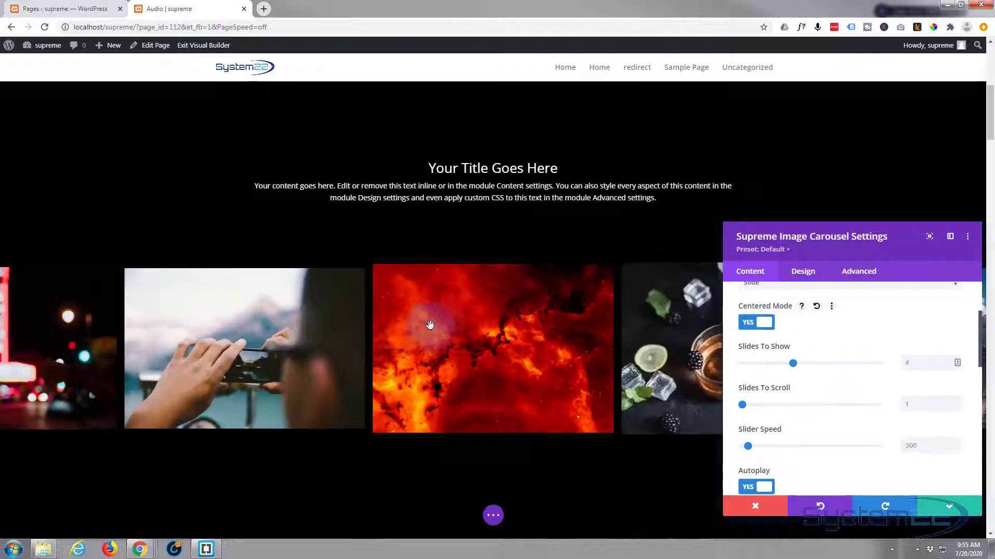
click(24, 357)
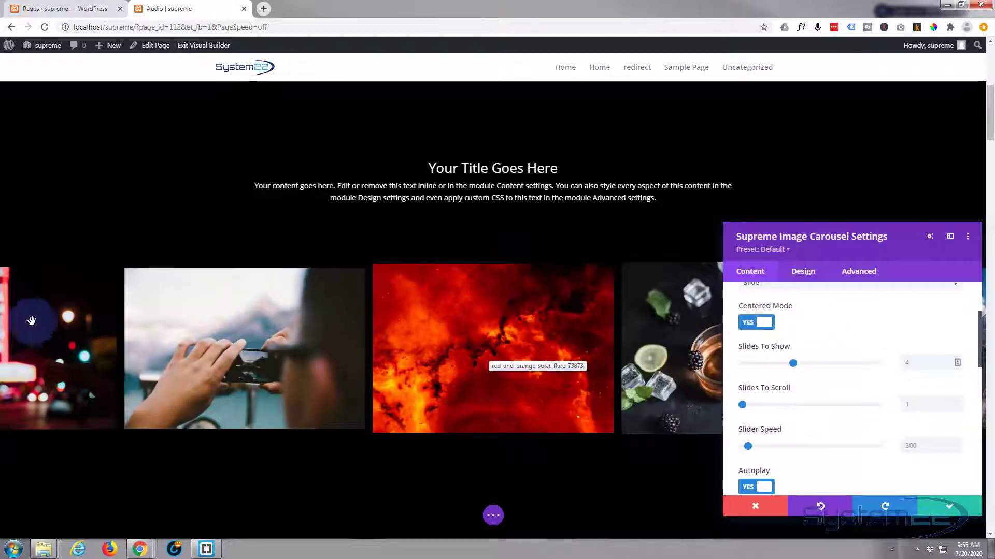
click(81, 358)
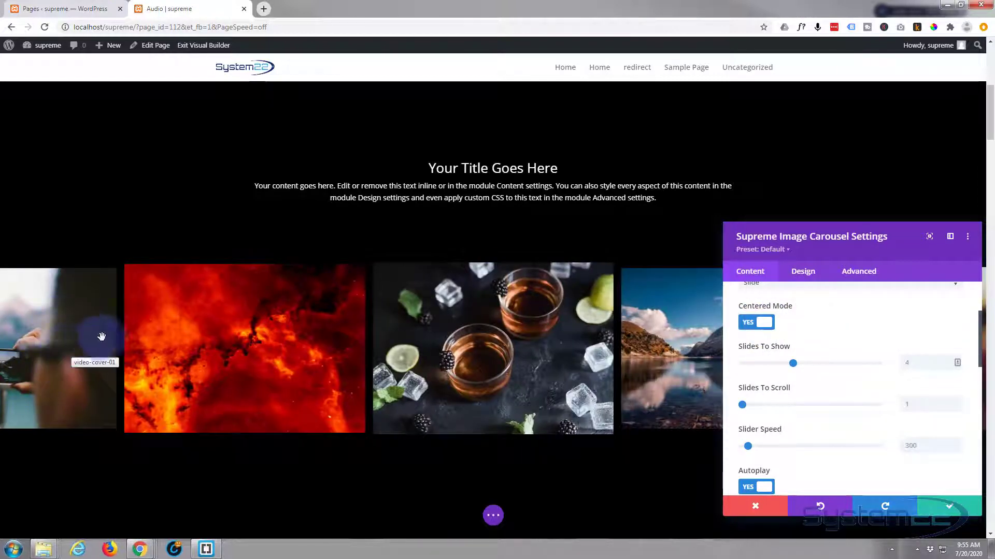
click(771, 326)
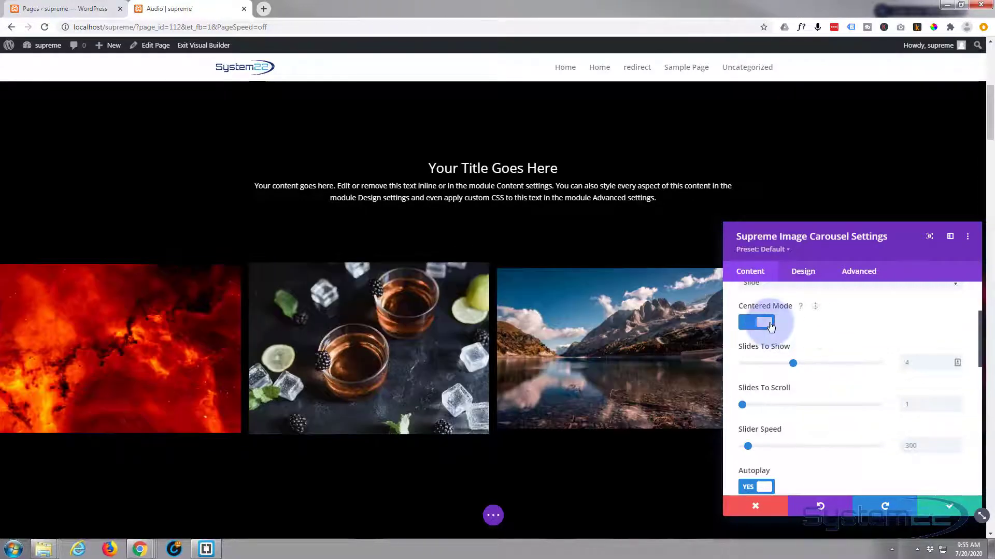
Set the carousel to show 6 slides at once and raise the slider speed to about 521.
click(913, 363)
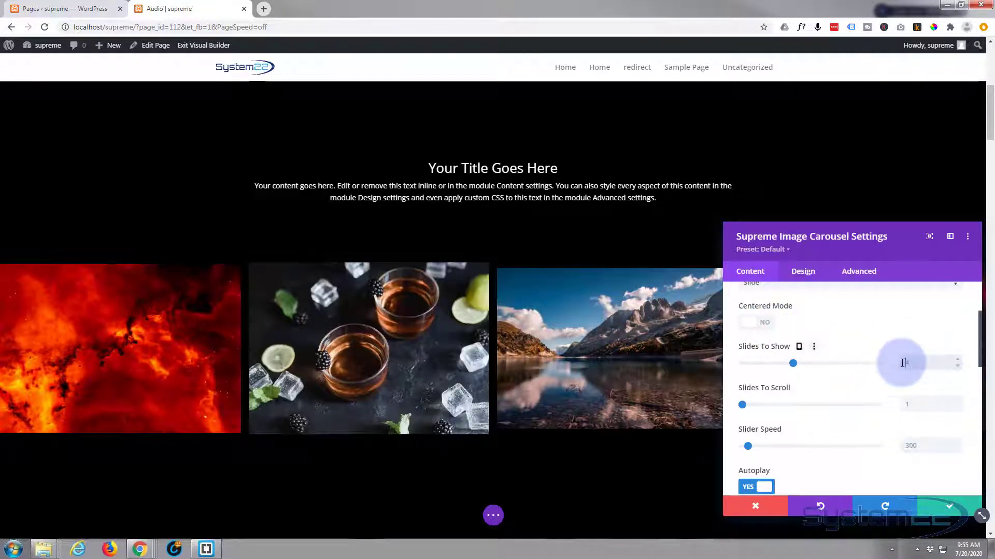
drag(902, 363, 920, 362)
text(4)
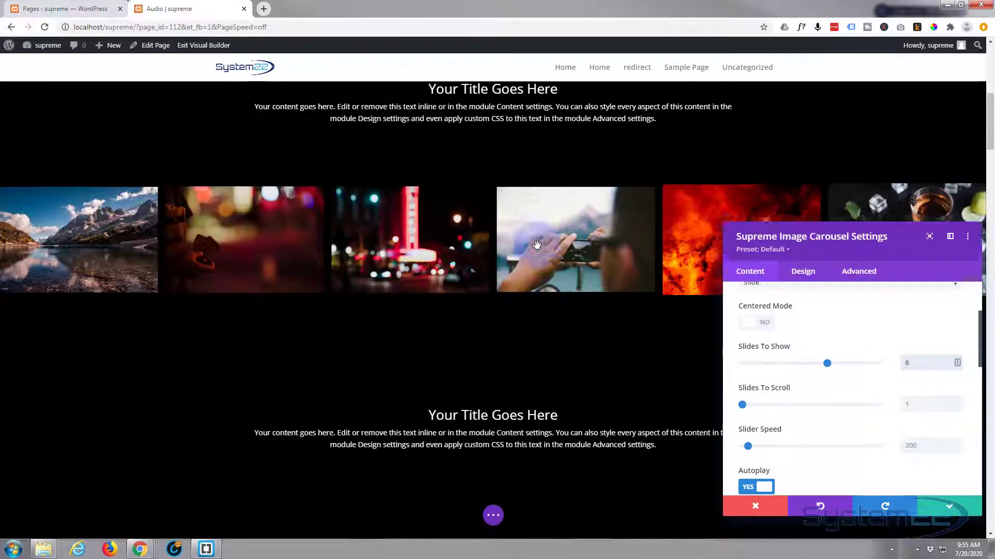
scroll(538, 247, down, 3)
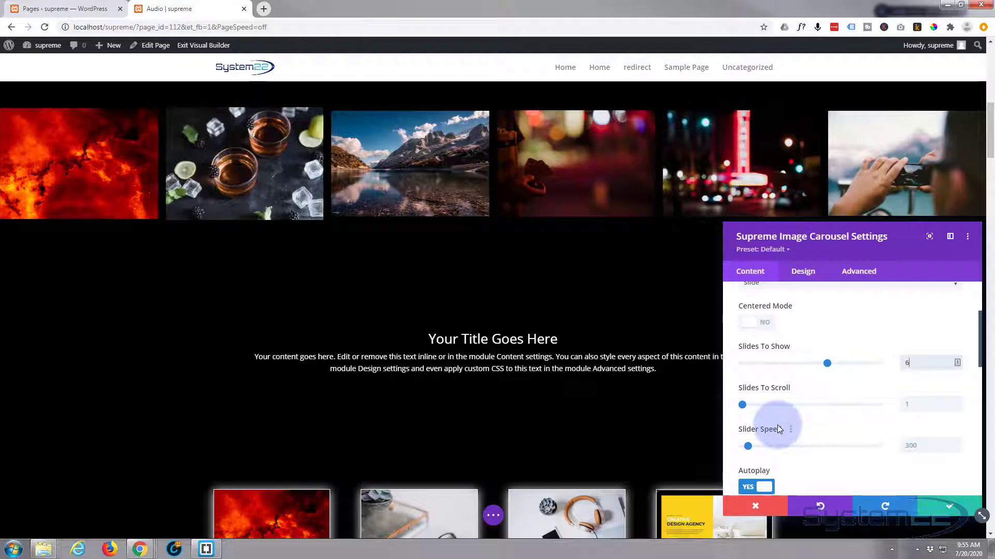
drag(749, 445, 755, 446)
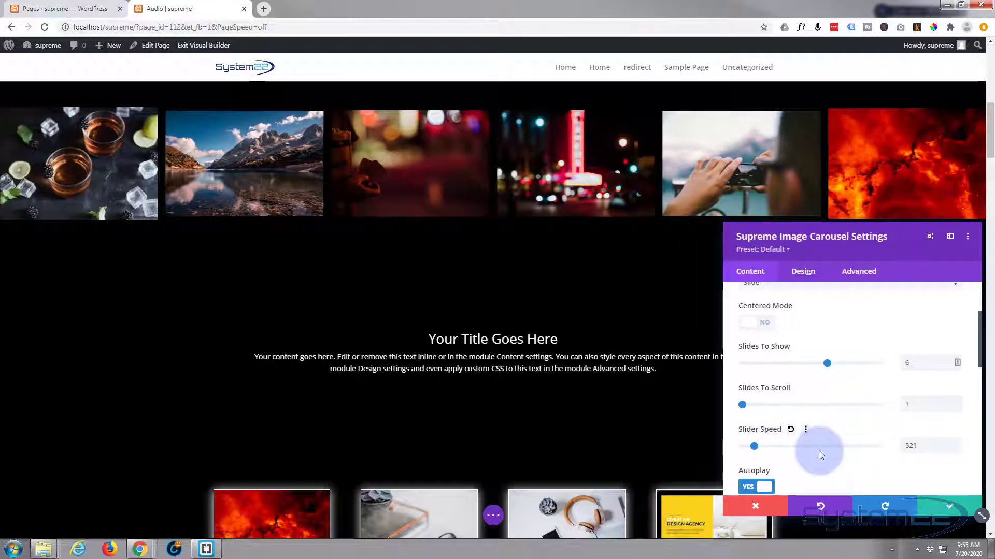
Try autoplay change intervals of about 1081, 4260 and 3007, and clear the value back to the default.
scroll(818, 451, down, 1)
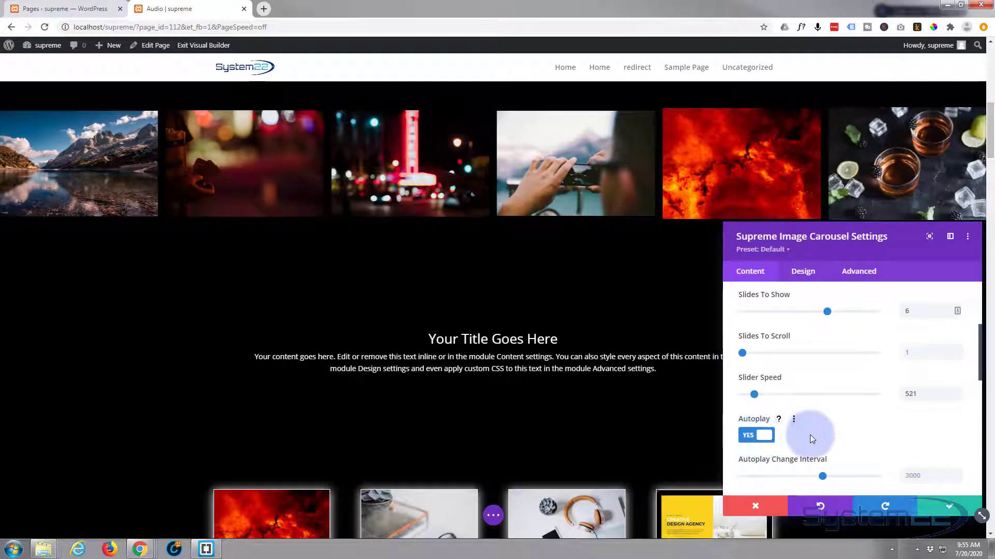
scroll(810, 434, down, 1)
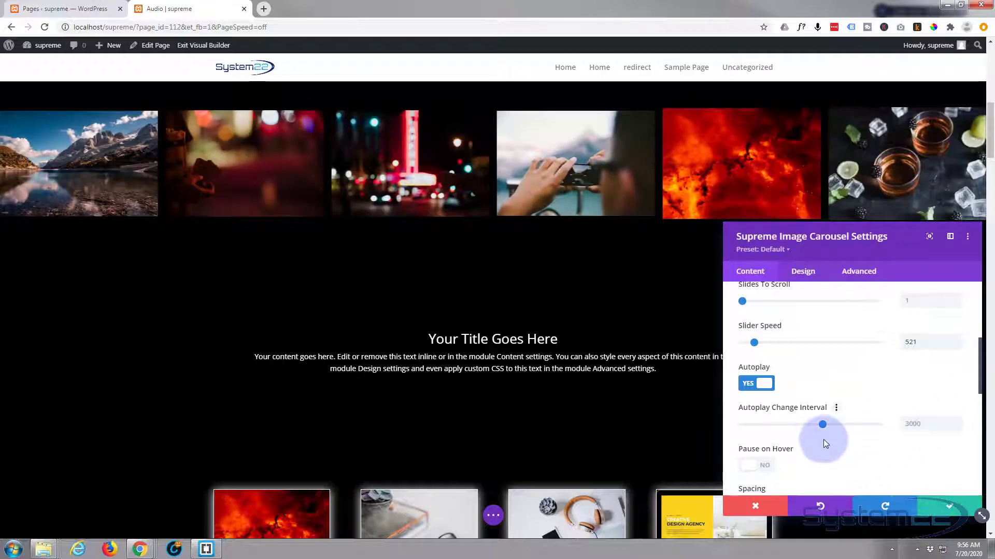
drag(820, 423, 774, 425)
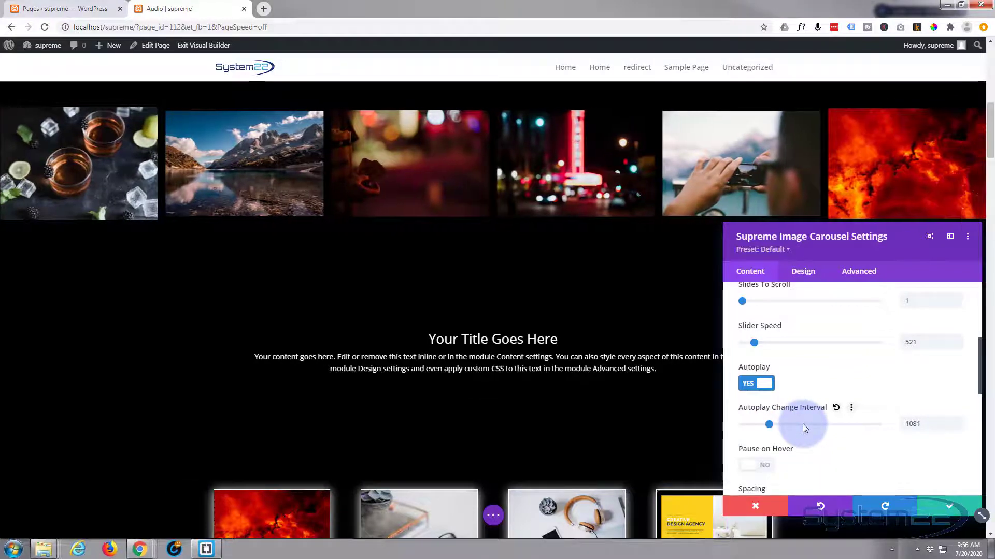
drag(770, 425, 858, 425)
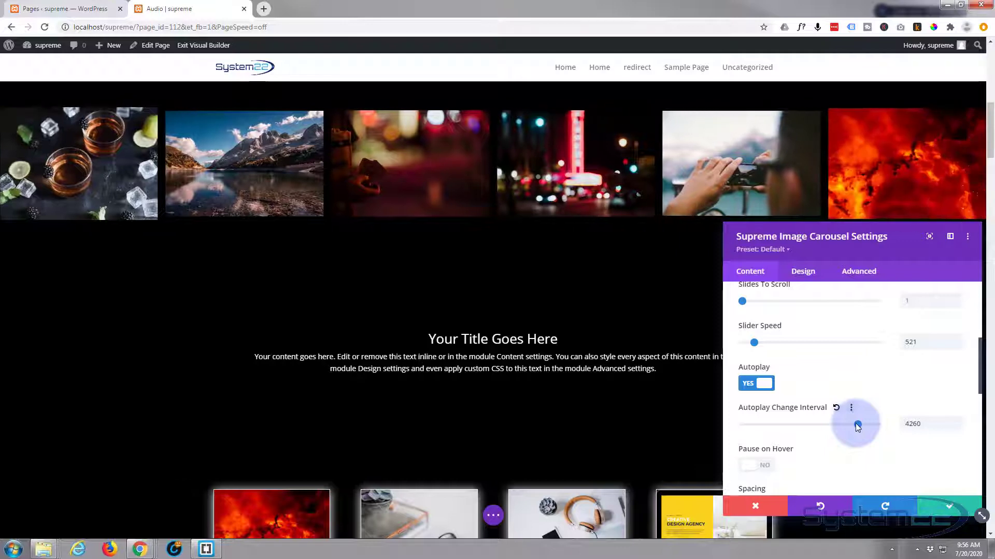
drag(858, 425, 824, 424)
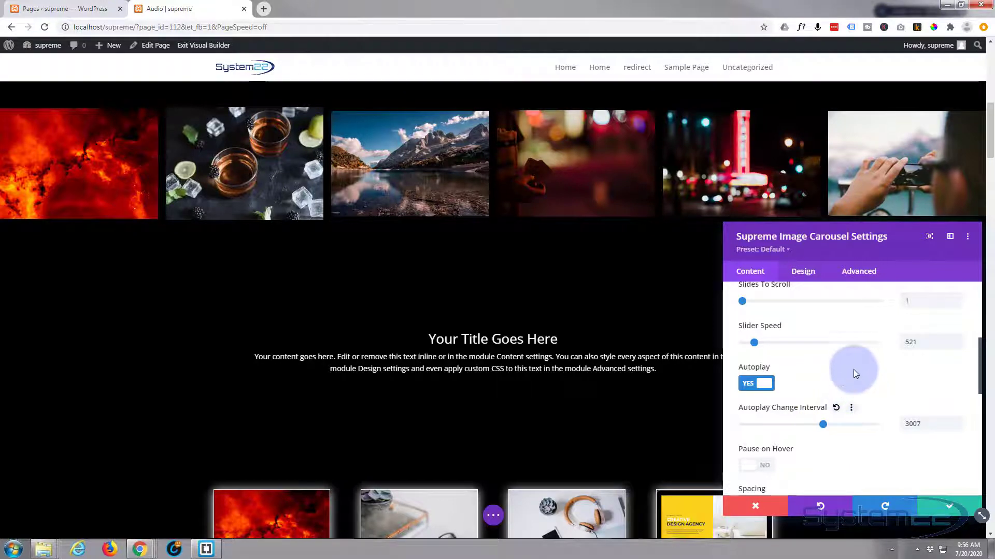
drag(925, 421, 869, 424)
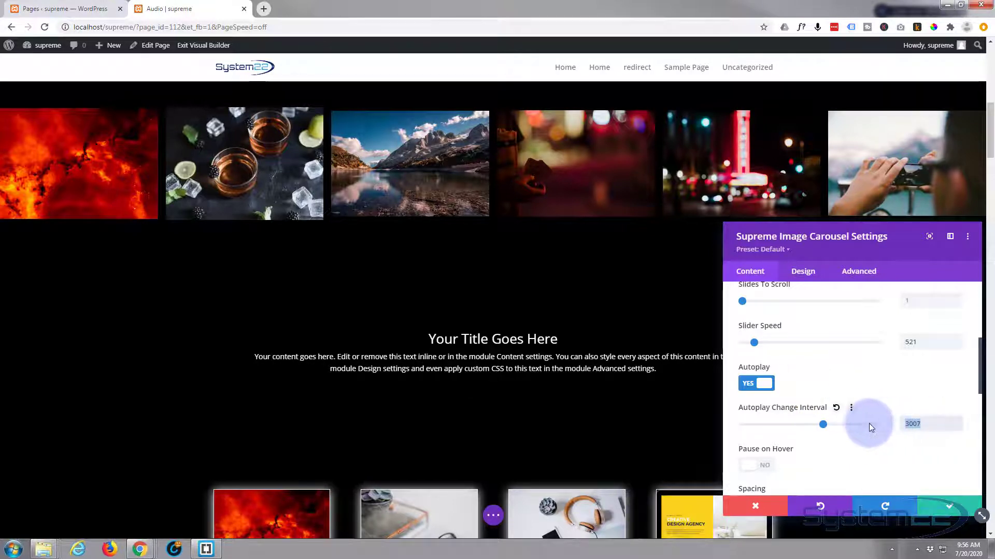
key(BackSpace)
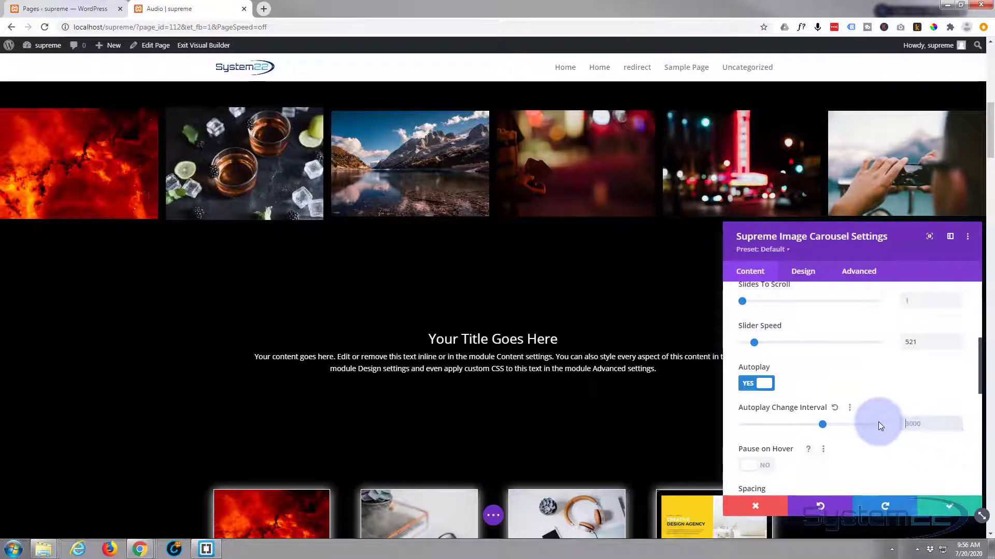
Enable Pause on Hover for the carousel's autoplay.
scroll(878, 422, down, 1)
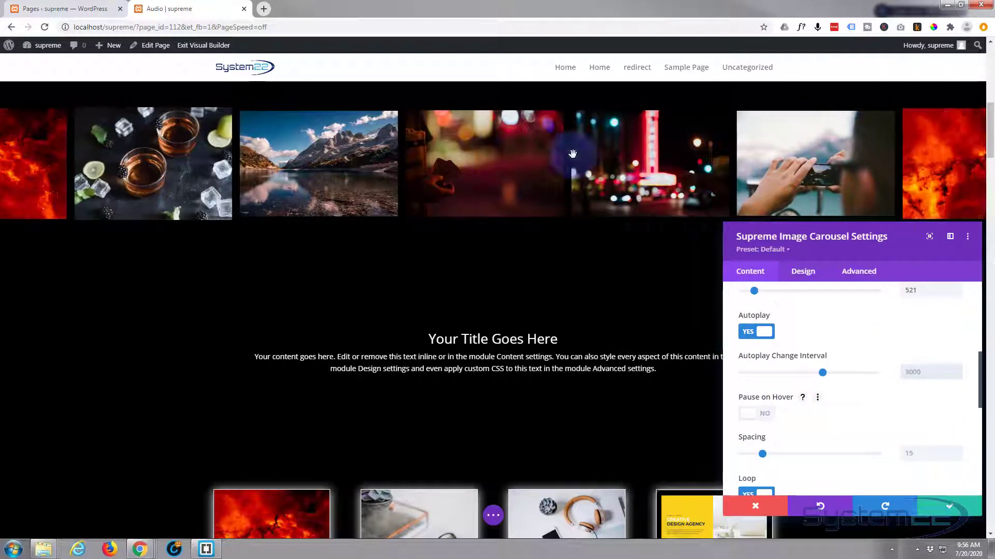
click(764, 416)
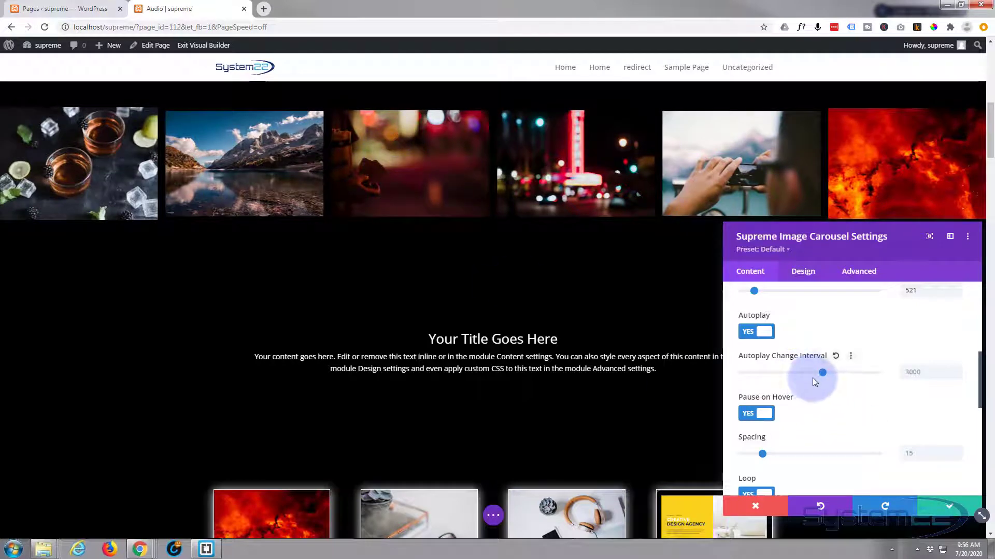
Try a carousel slide spacing of 0 and set the spacing back to 15.
scroll(813, 378, down, 1)
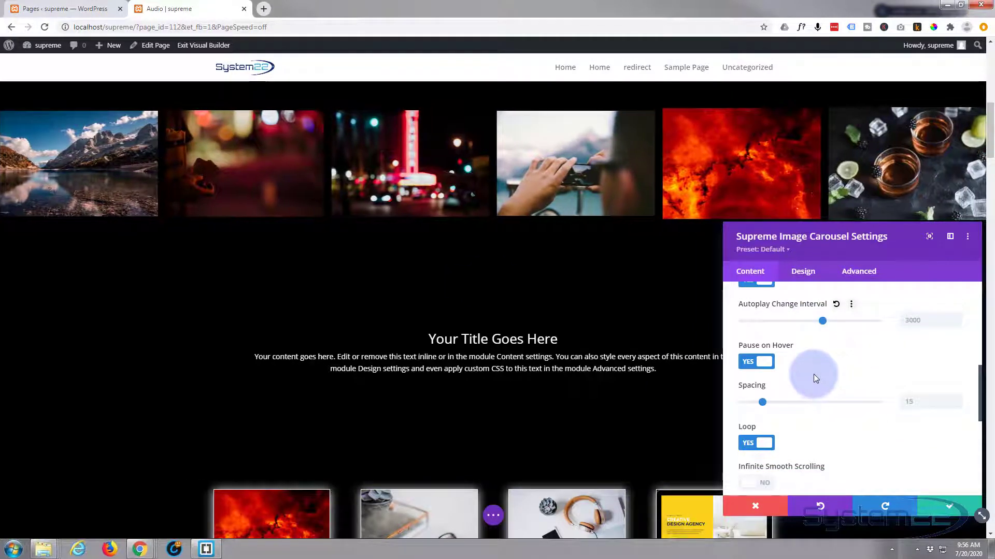
scroll(813, 374, down, 1)
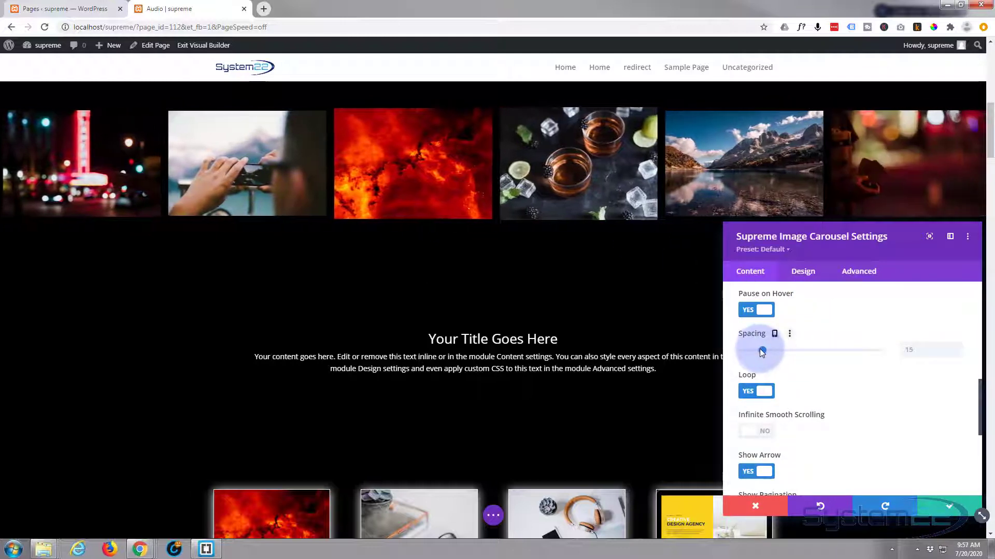
drag(761, 350, 739, 349)
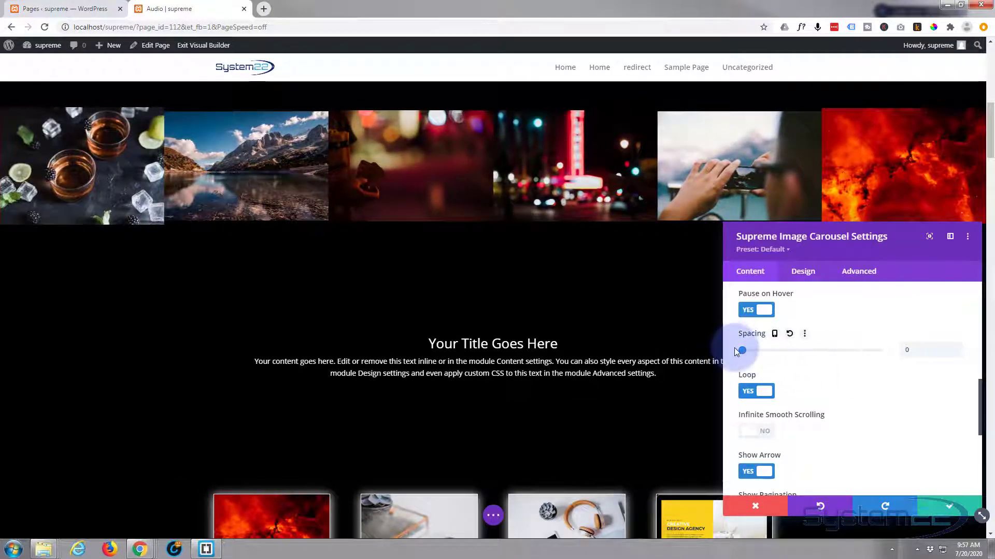
drag(737, 351, 763, 349)
Try Infinite Smooth Scrolling on the carousel, check the motion, and turn it off again.
scroll(806, 365, down, 1)
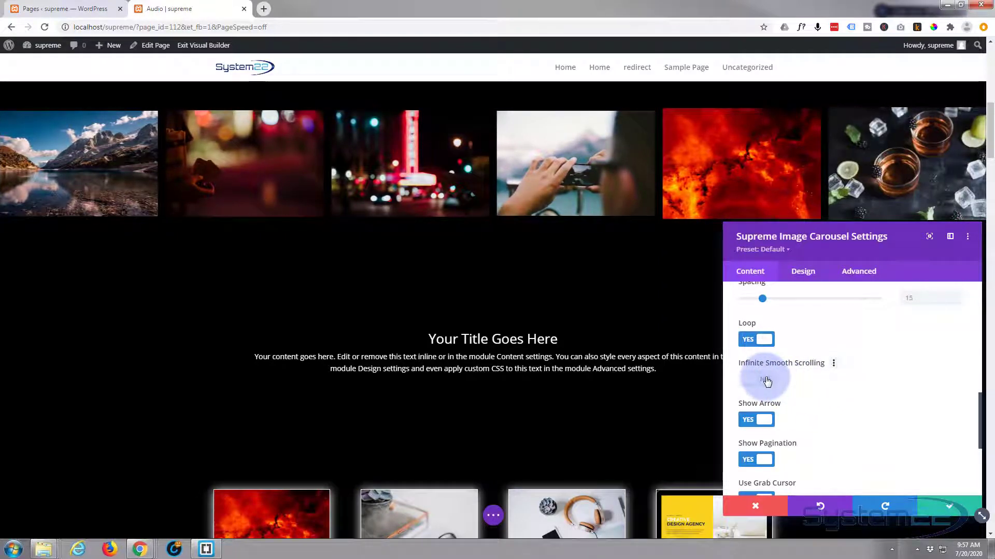
click(767, 381)
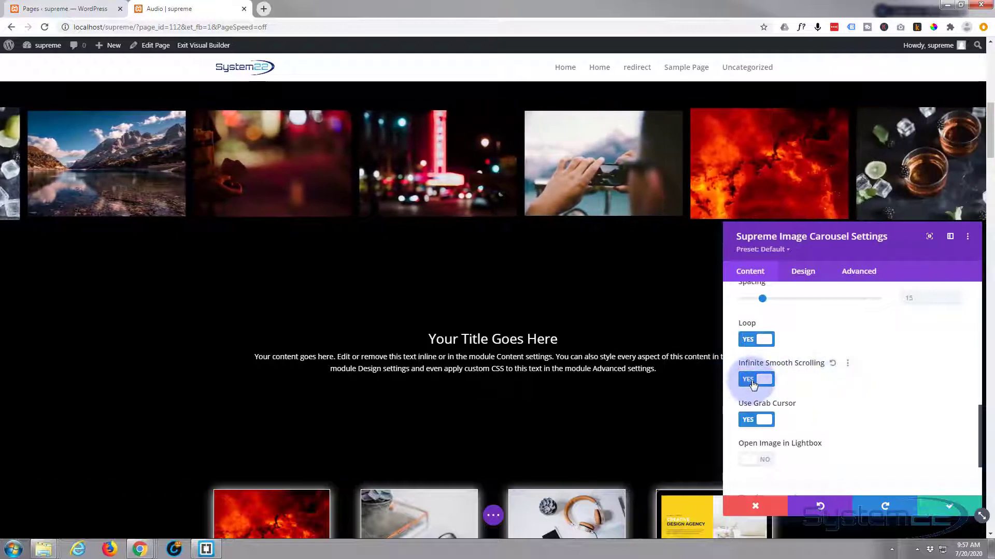
click(753, 381)
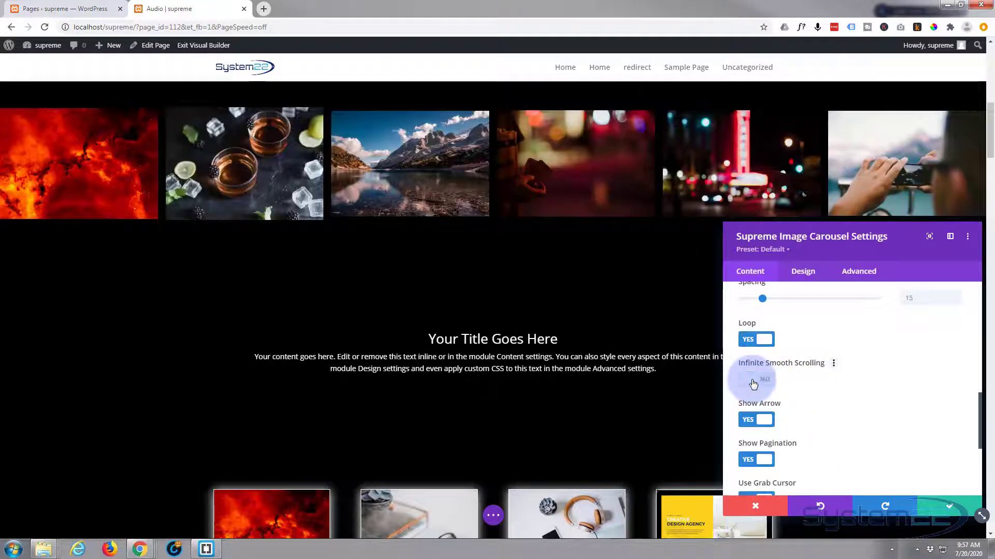
Enable Open Image in Lightbox for the carousel, leaving the arrow, pagination and grab cursor options on.
scroll(825, 389, down, 1)
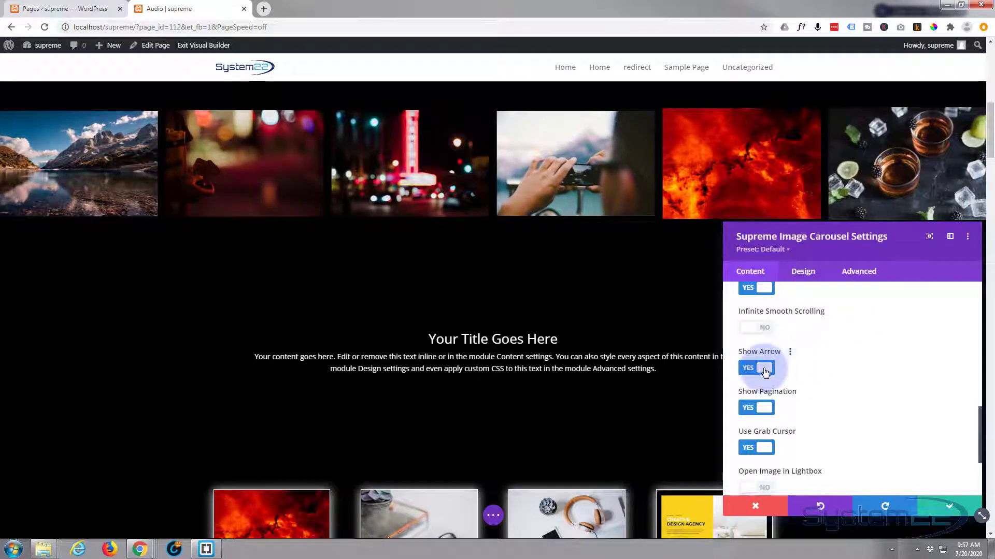
scroll(823, 376, down, 1)
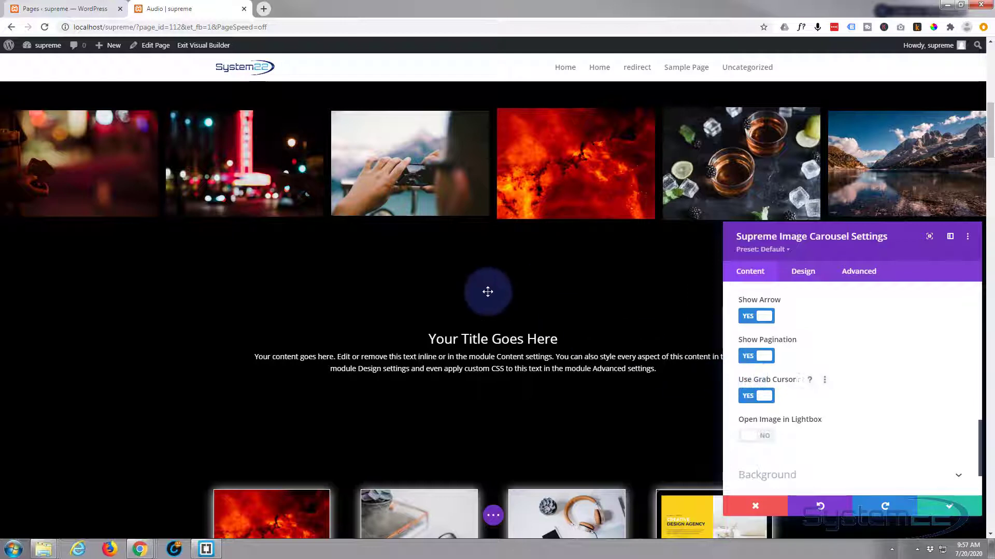
scroll(832, 377, down, 1)
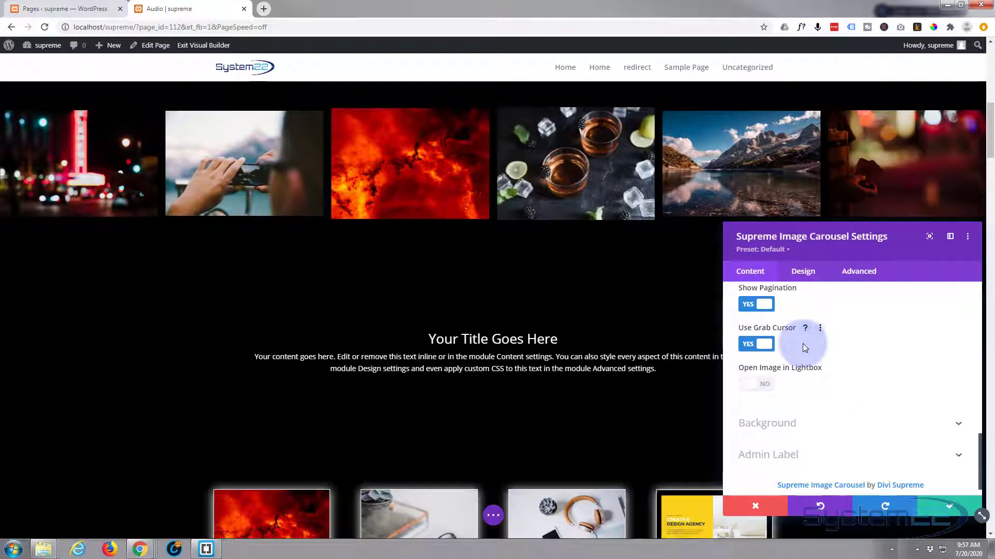
scroll(802, 343, down, 1)
click(761, 364)
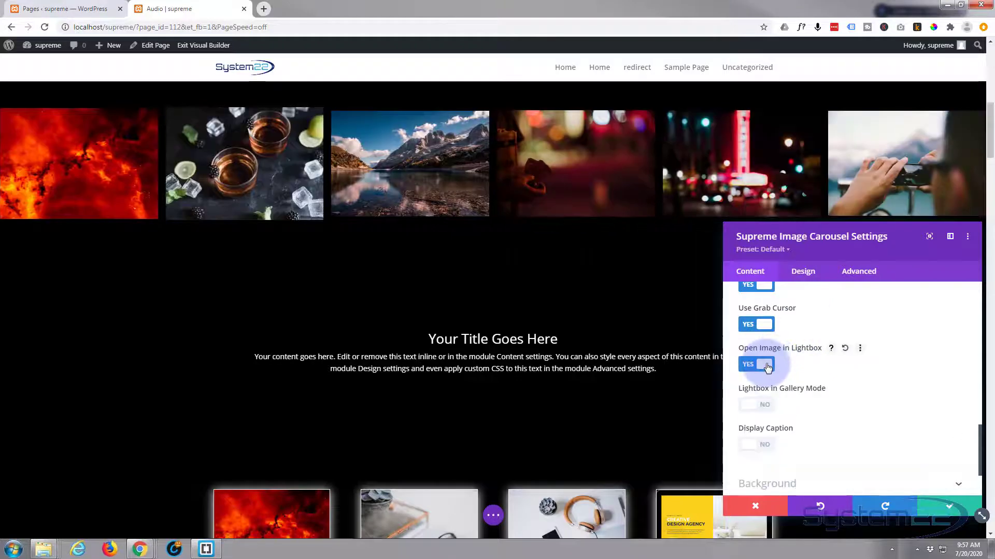
Try the Display Caption option for the lightbox images and turn it off again.
scroll(813, 367, down, 1)
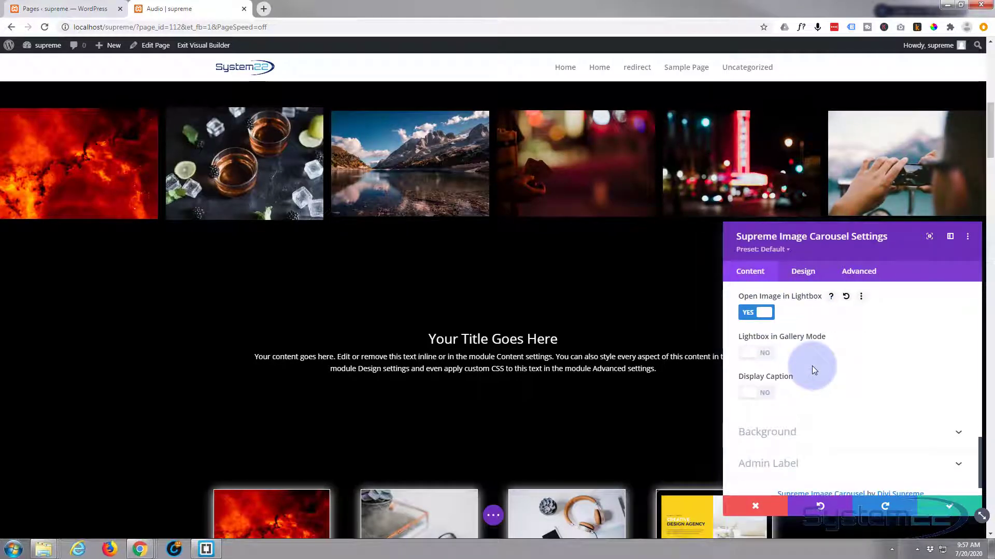
scroll(787, 339, down, 1)
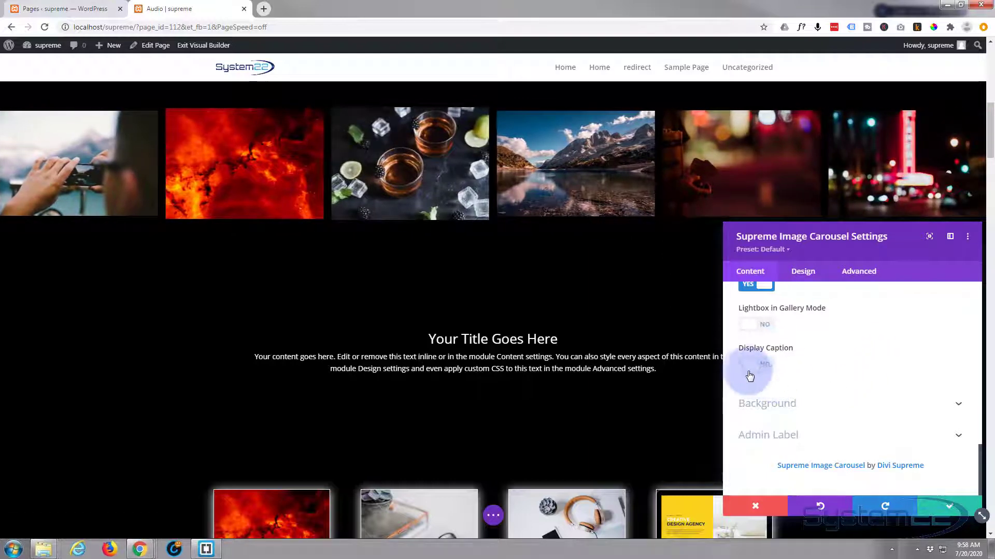
click(770, 367)
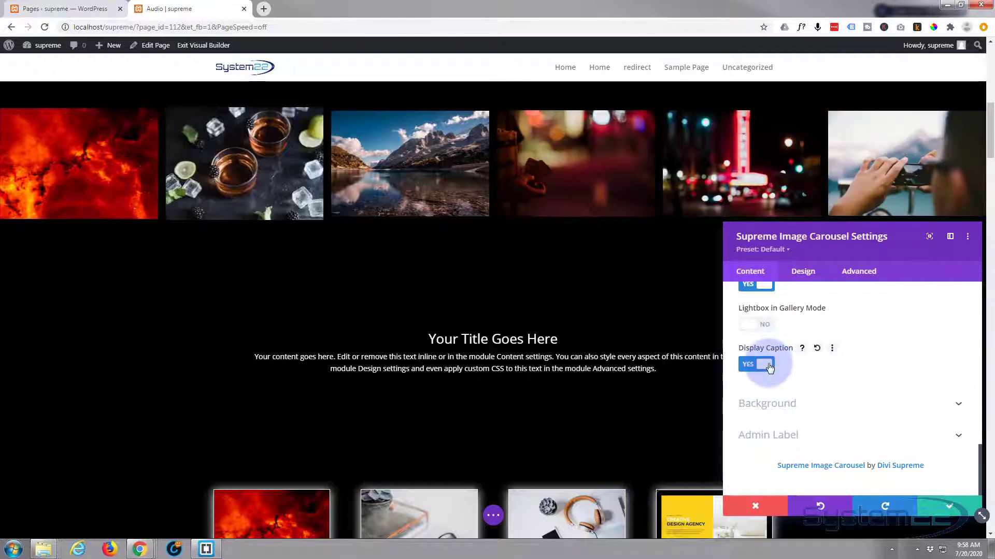
click(751, 366)
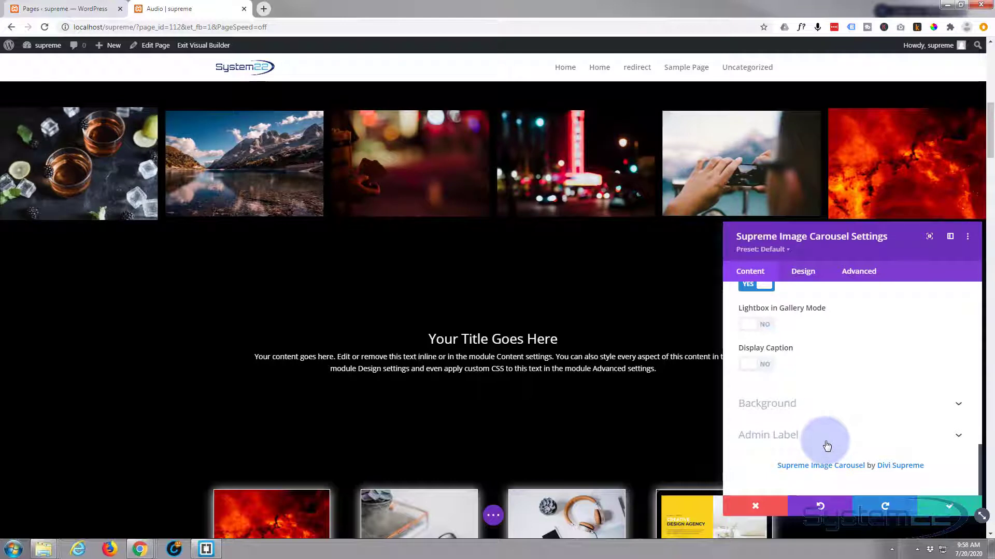
Try Top as the Horizontal Alignment in the carousel's Layout design settings and return it to Center.
click(809, 273)
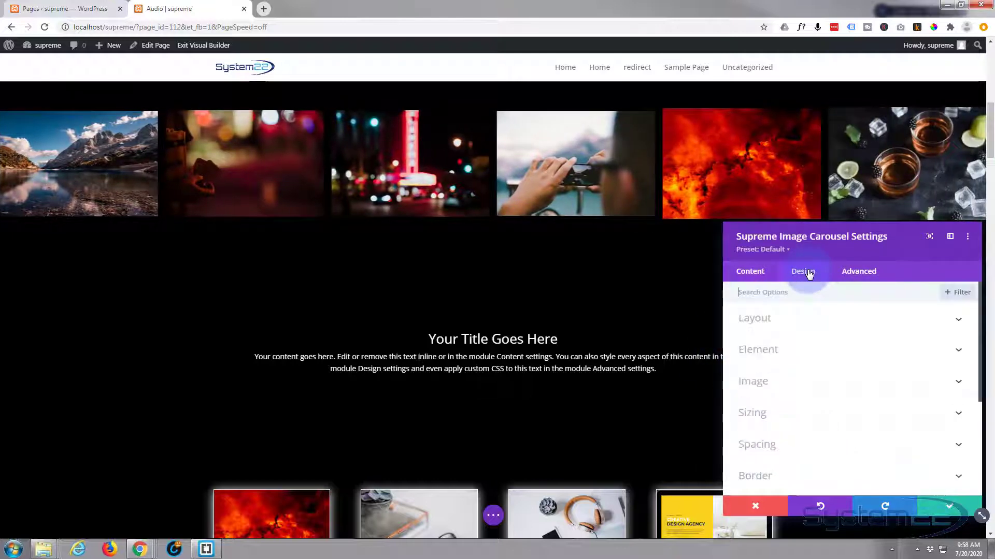
click(847, 320)
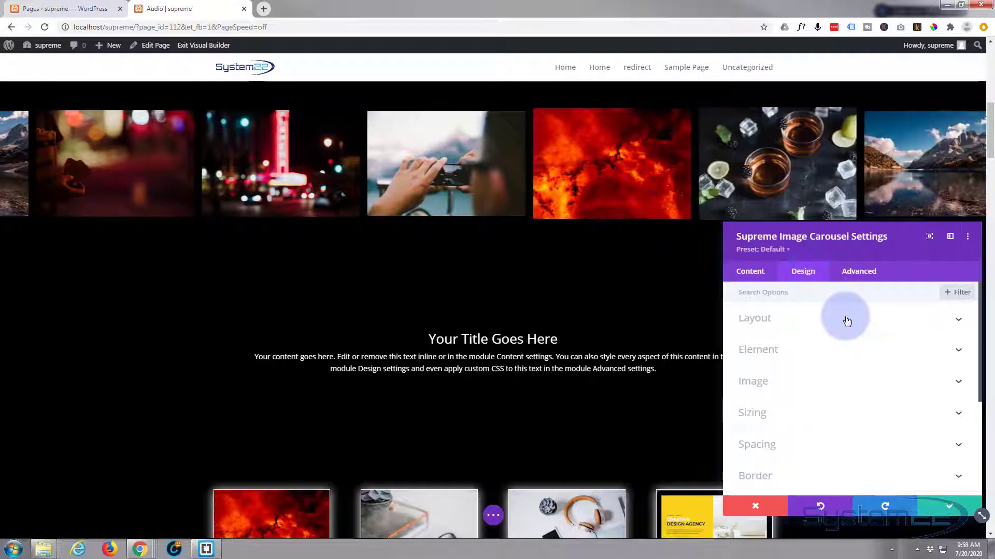
scroll(845, 318, down, 1)
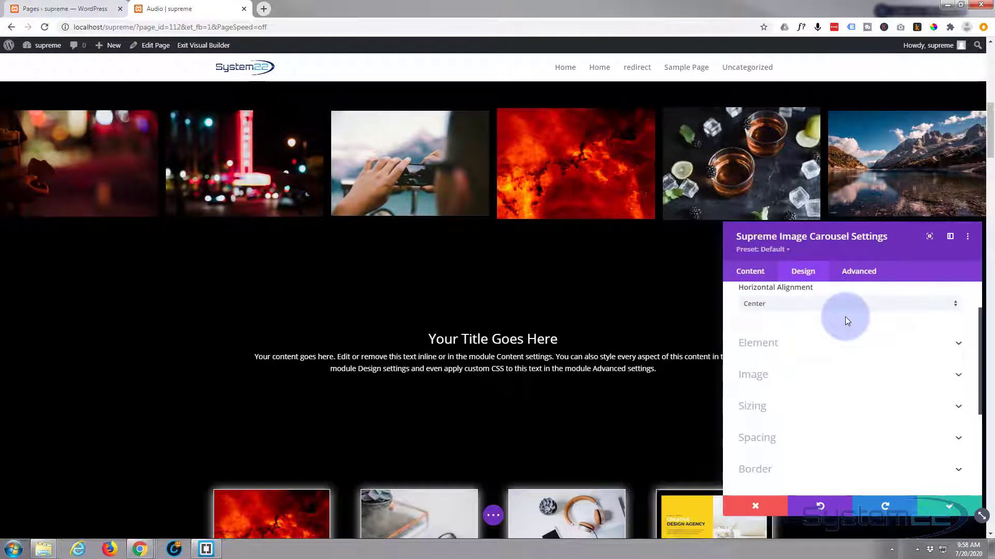
click(801, 307)
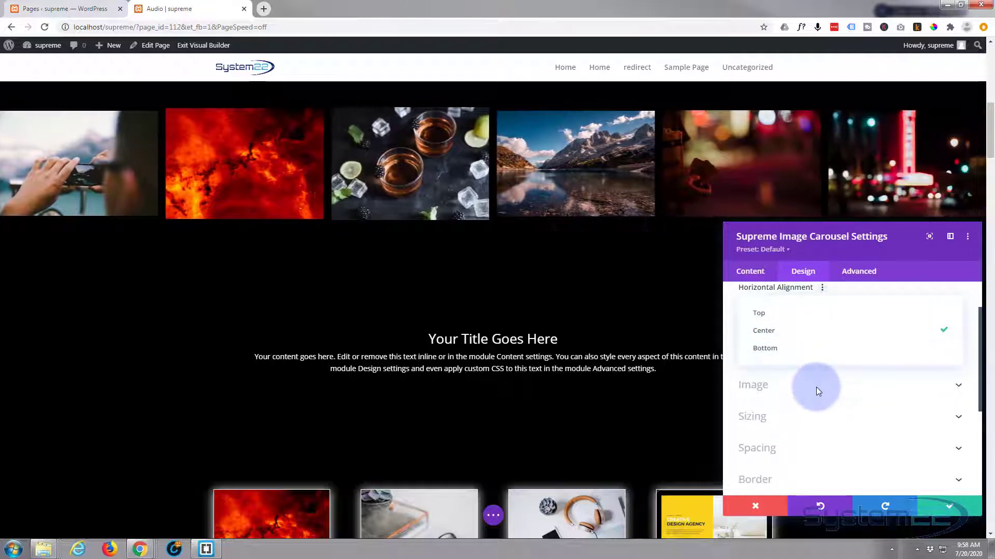
click(816, 388)
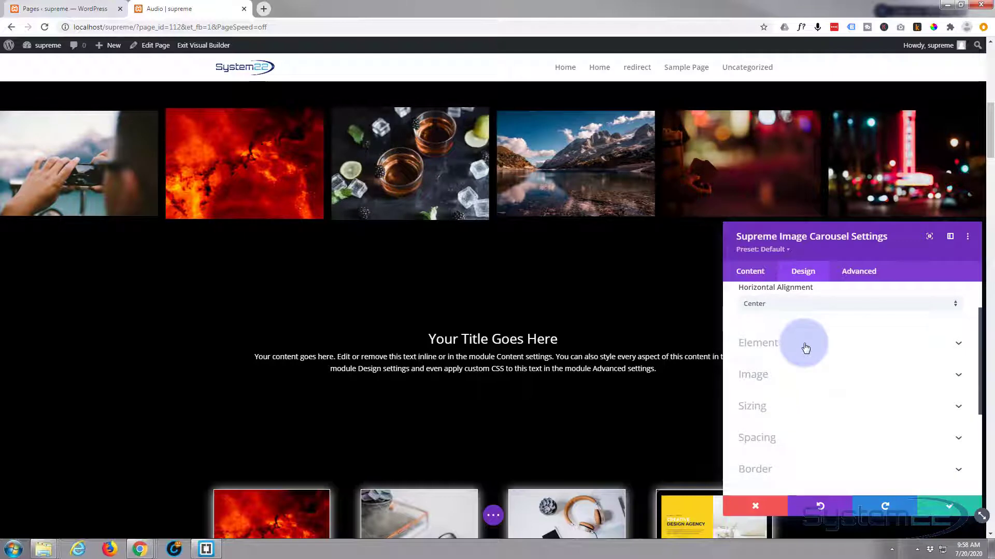
scroll(805, 346, up, 2)
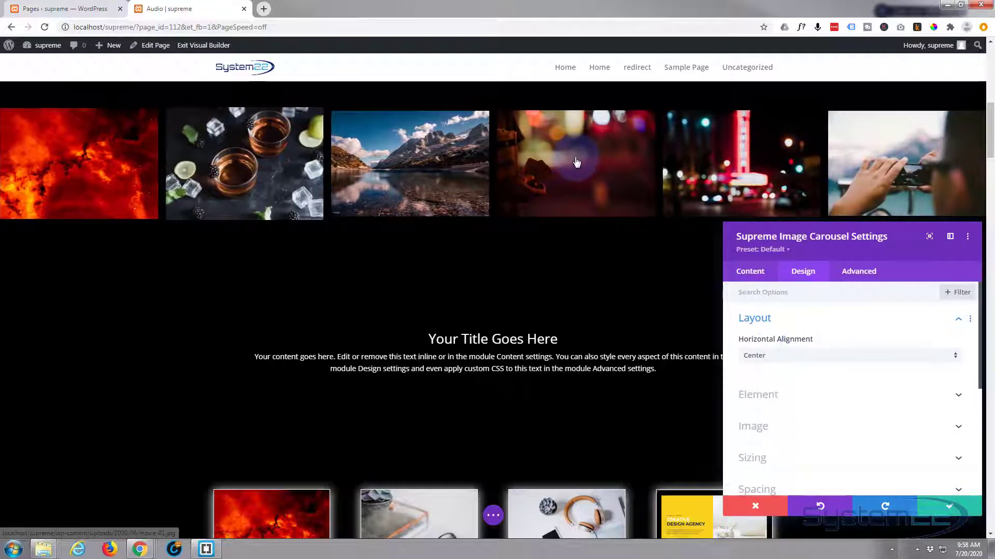
scroll(550, 301, up, 2)
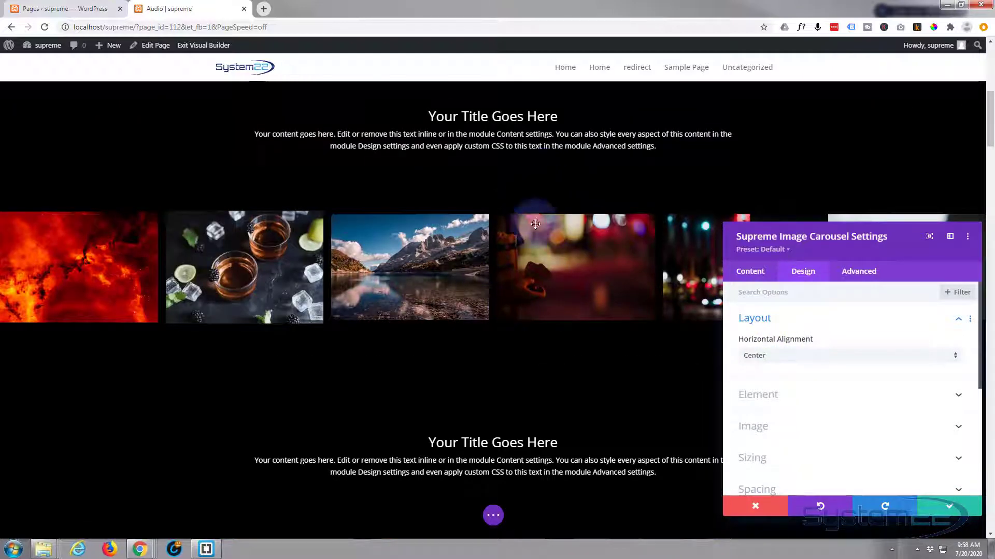
click(833, 358)
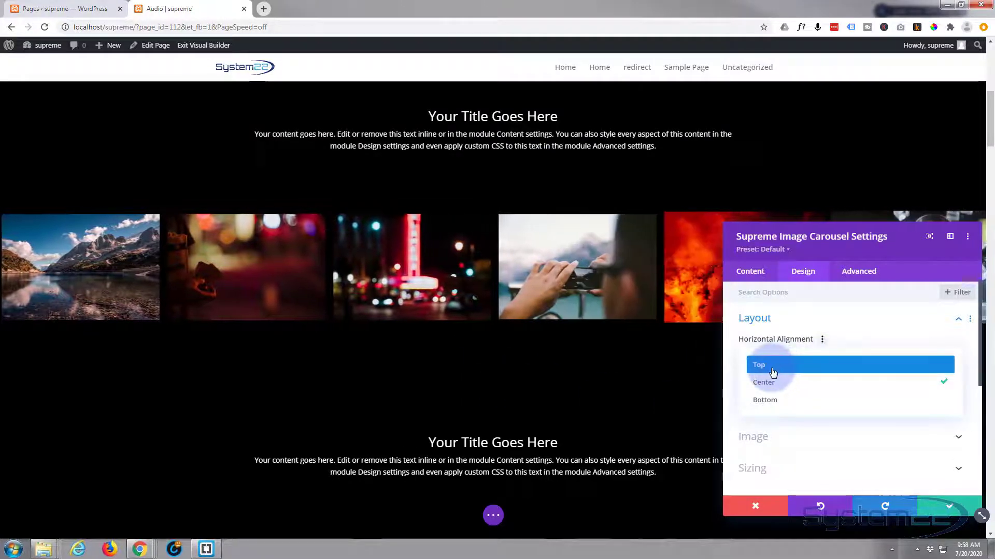
click(772, 371)
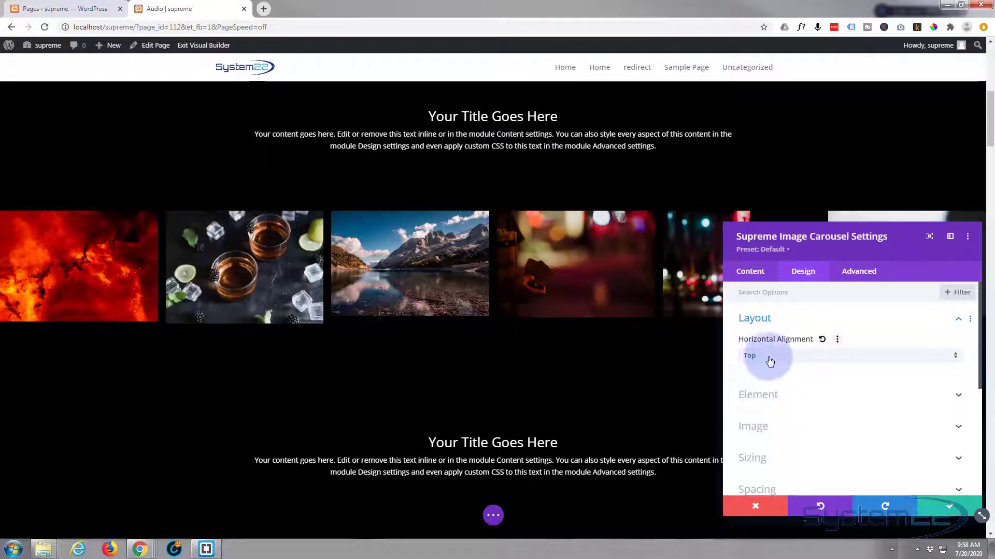
click(780, 358)
click(776, 384)
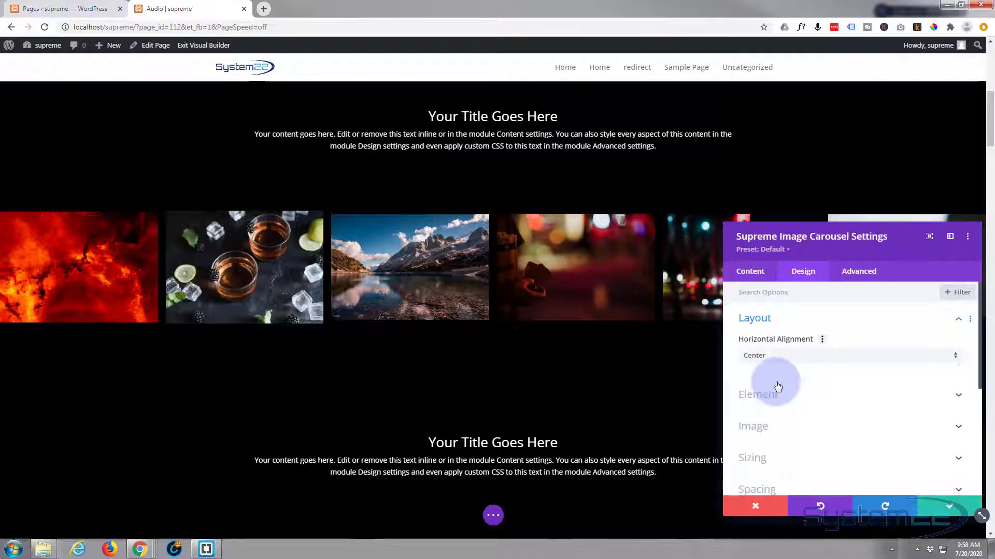
Set the carousel's Arrow Position to Inside and its Arrow Color to white.
scroll(809, 388, down, 1)
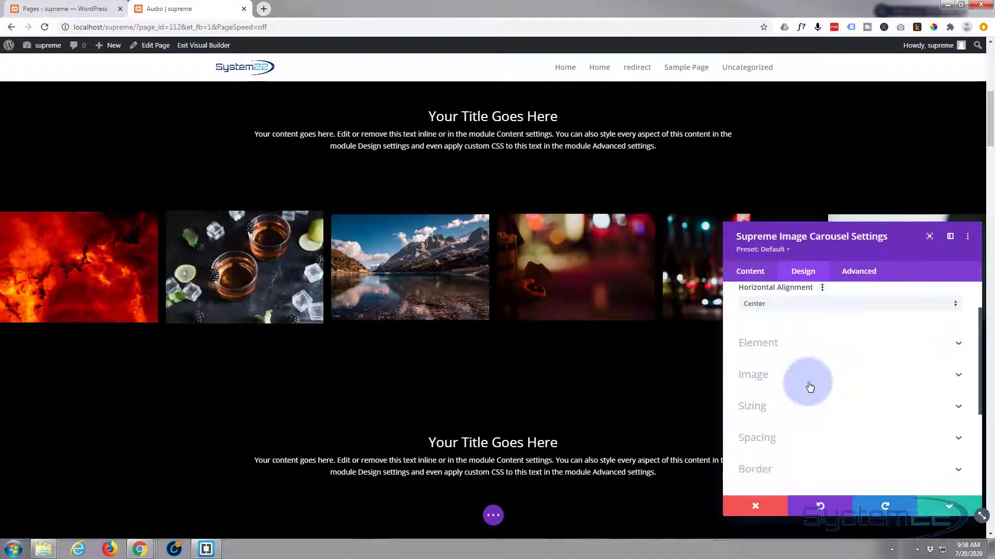
click(832, 347)
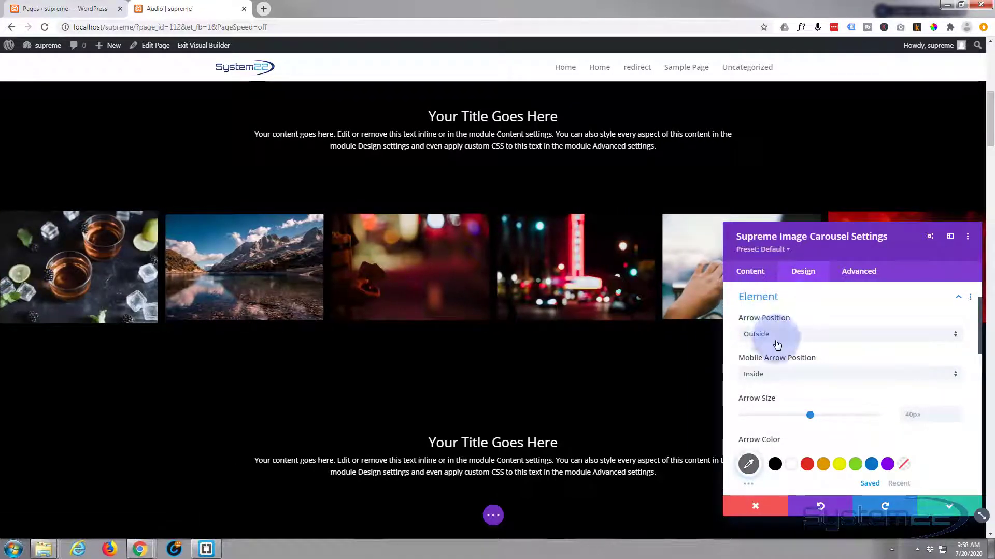
click(786, 339)
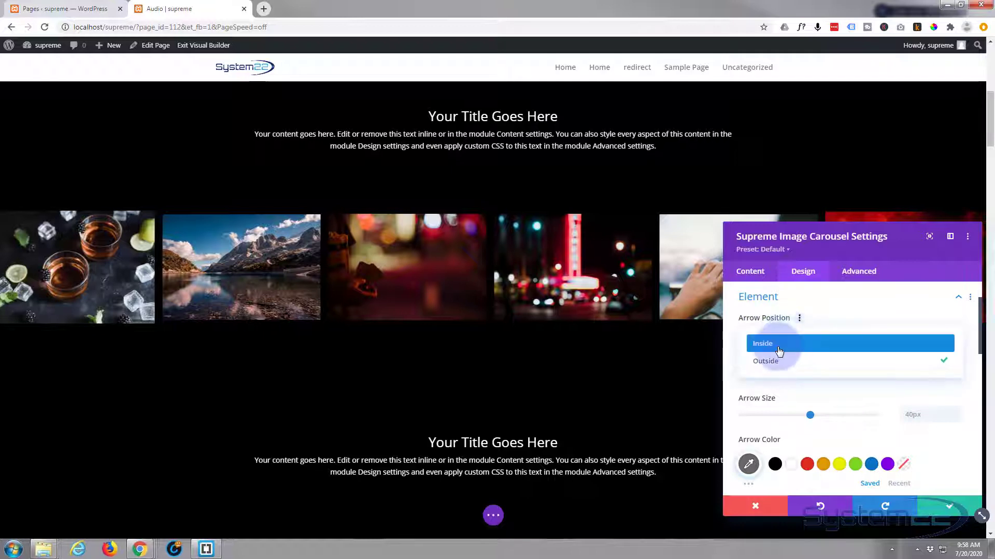
click(779, 351)
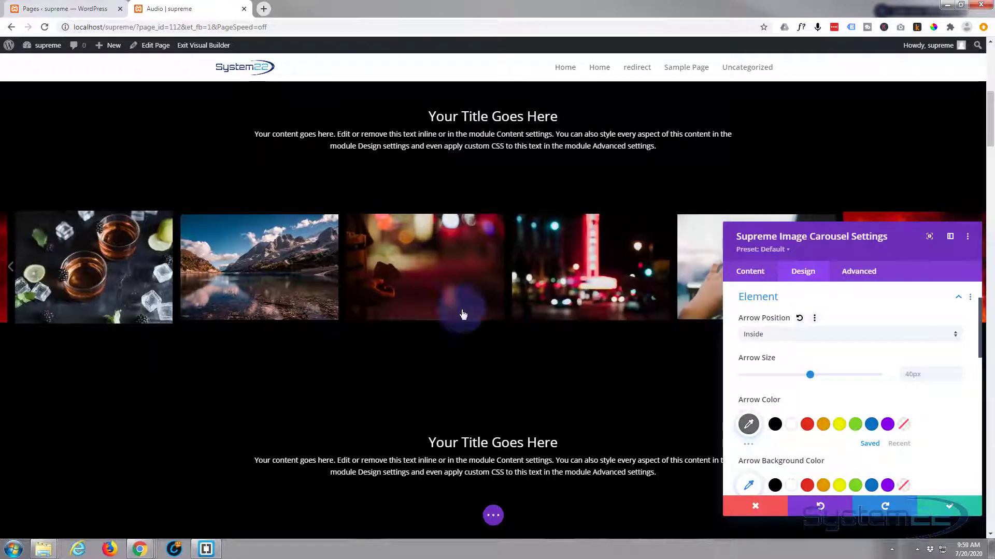
scroll(850, 380, down, 1)
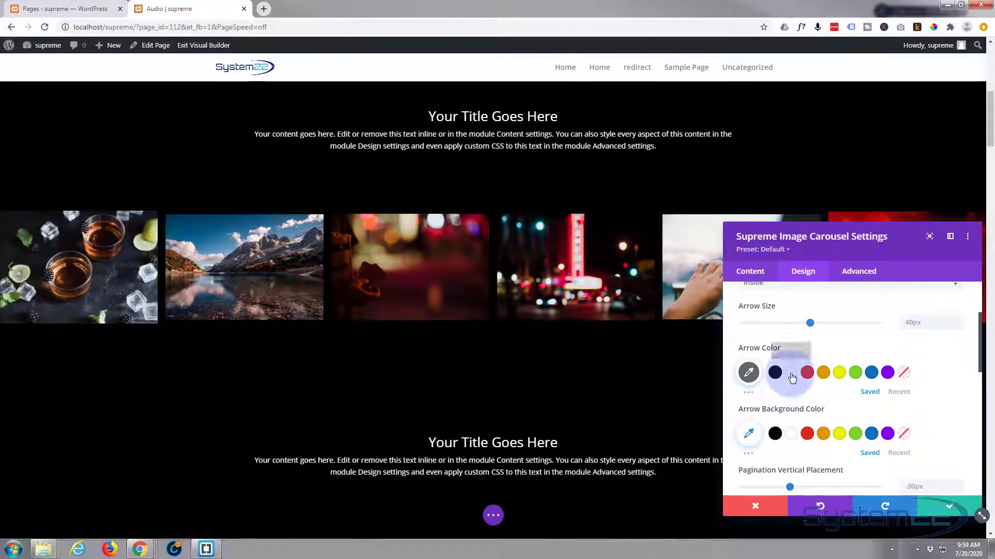
click(791, 374)
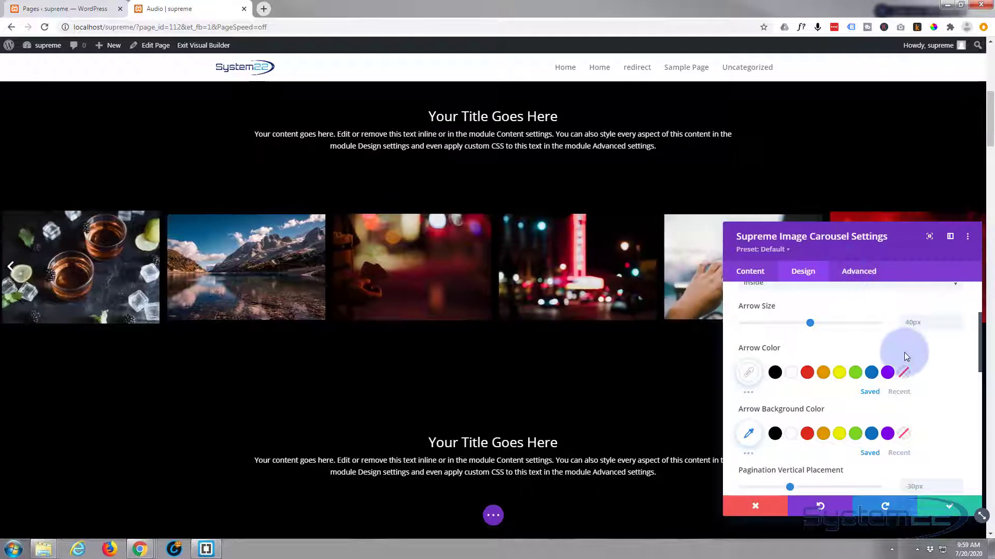
Set the Pagination Active Color to white (#ffffff) and the In-Active Color to semi-transparent white with an opacity of about 0.38.
scroll(843, 369, down, 4)
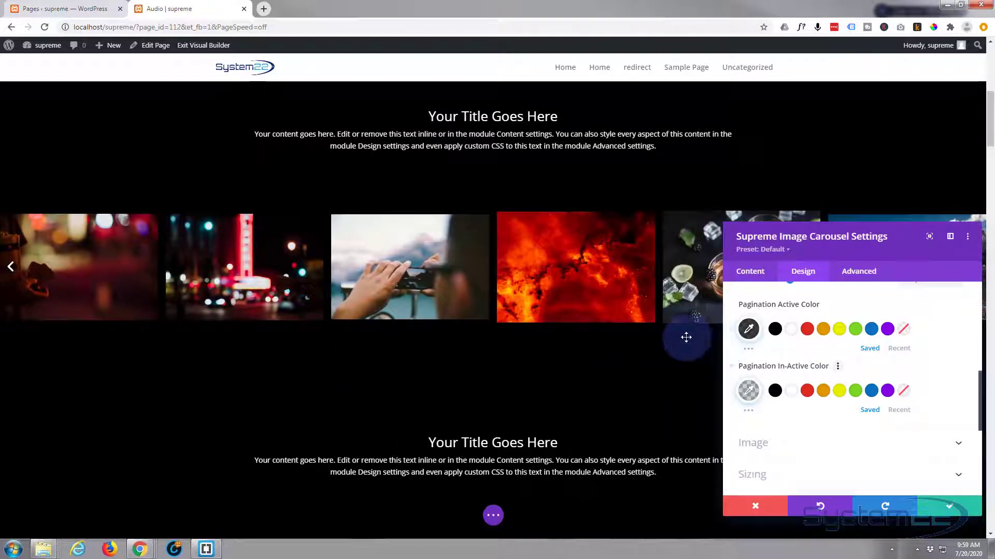
click(794, 334)
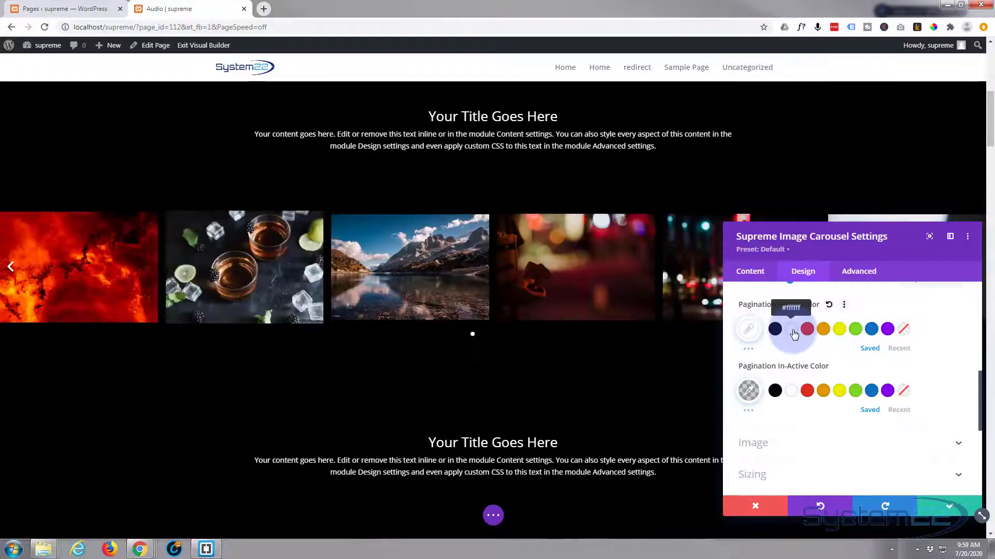
click(791, 394)
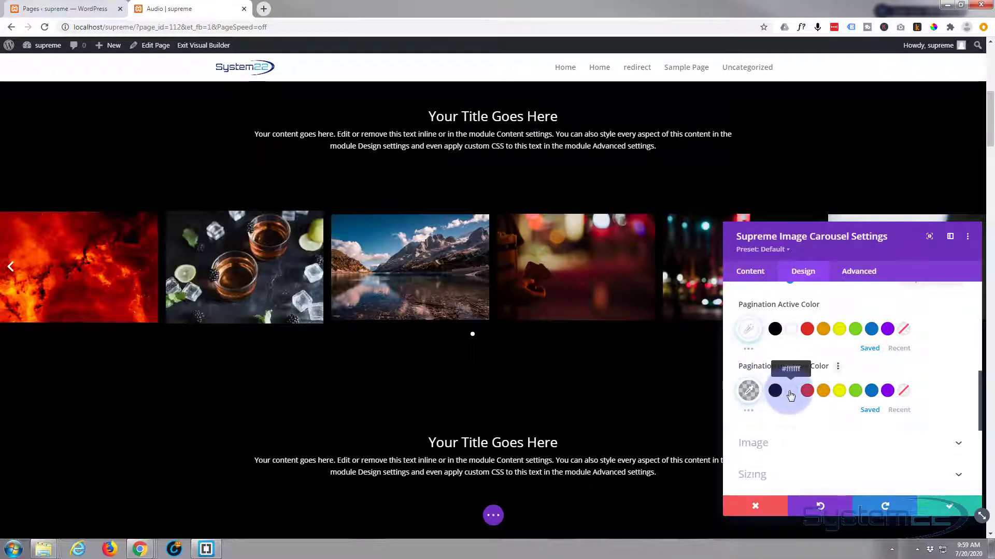
click(748, 390)
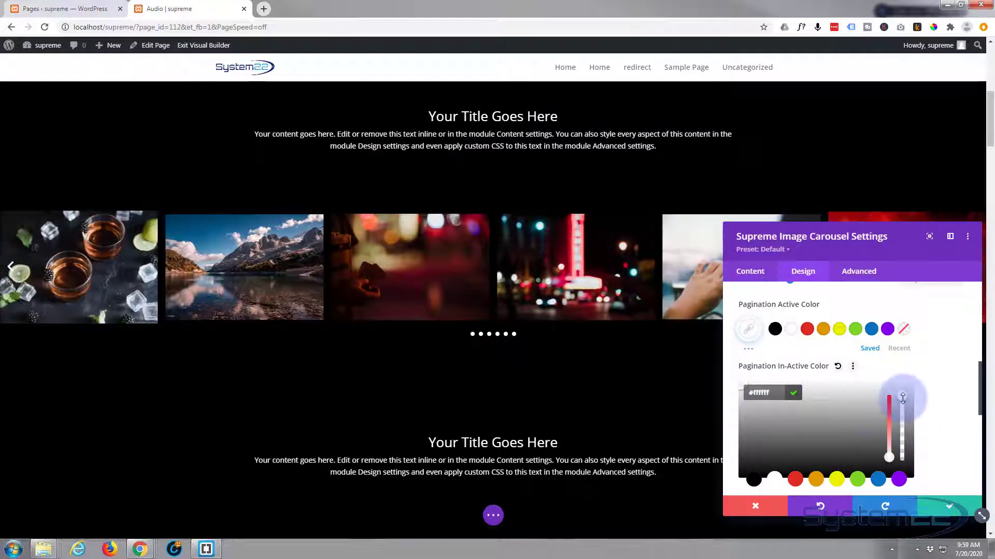
drag(903, 414, 902, 429)
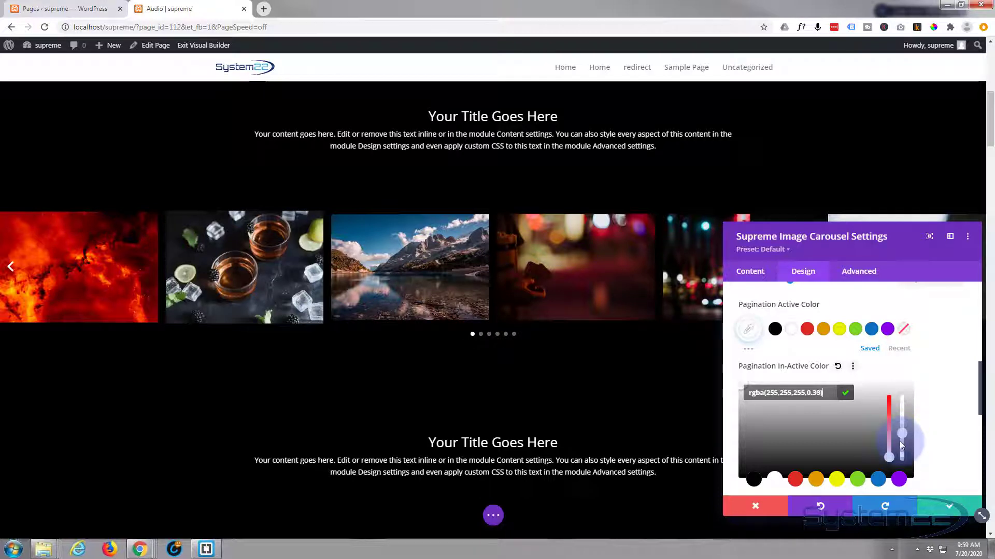
Adjust the Pagination In-Active Color's opacity to 0.41, keeping the colour white.
drag(901, 444, 900, 441)
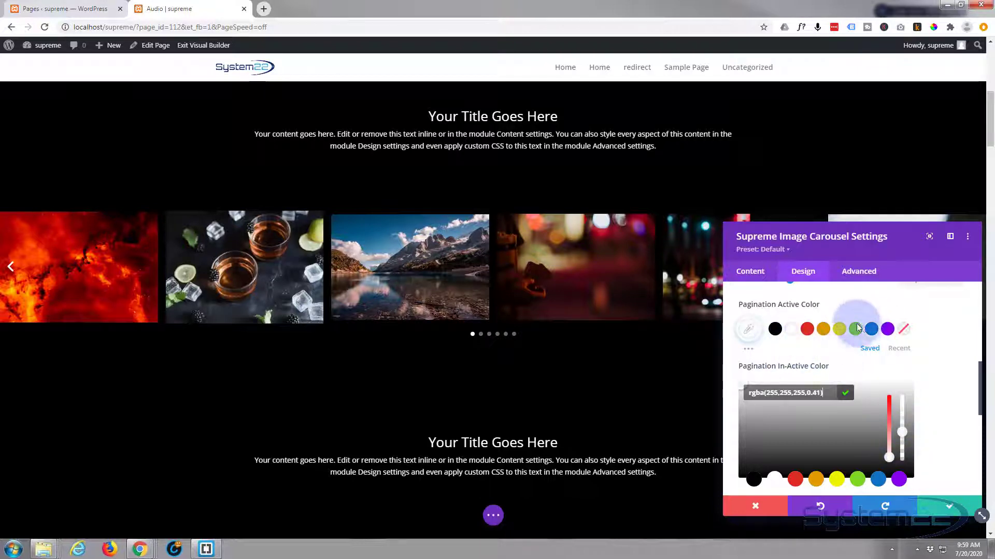
scroll(923, 366, down, 3)
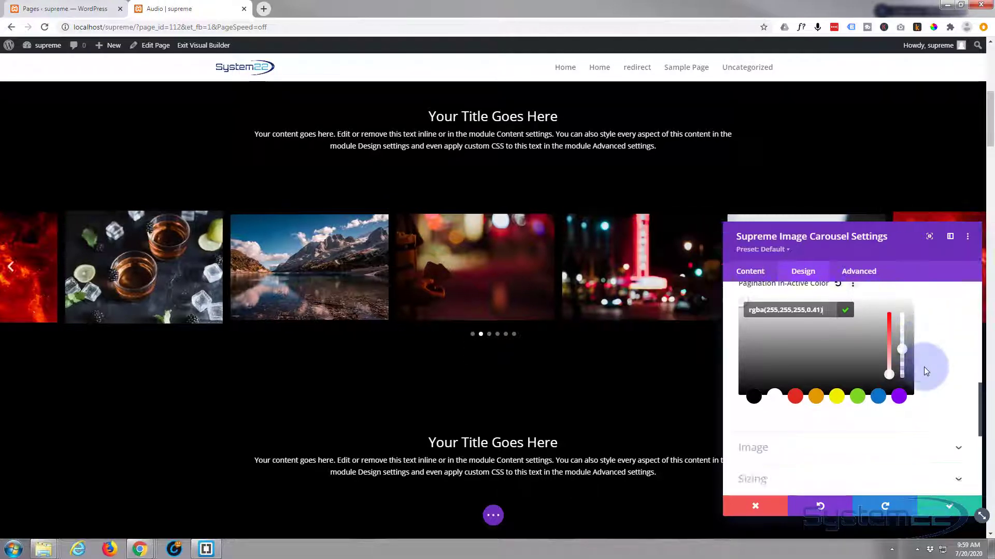
scroll(924, 367, down, 3)
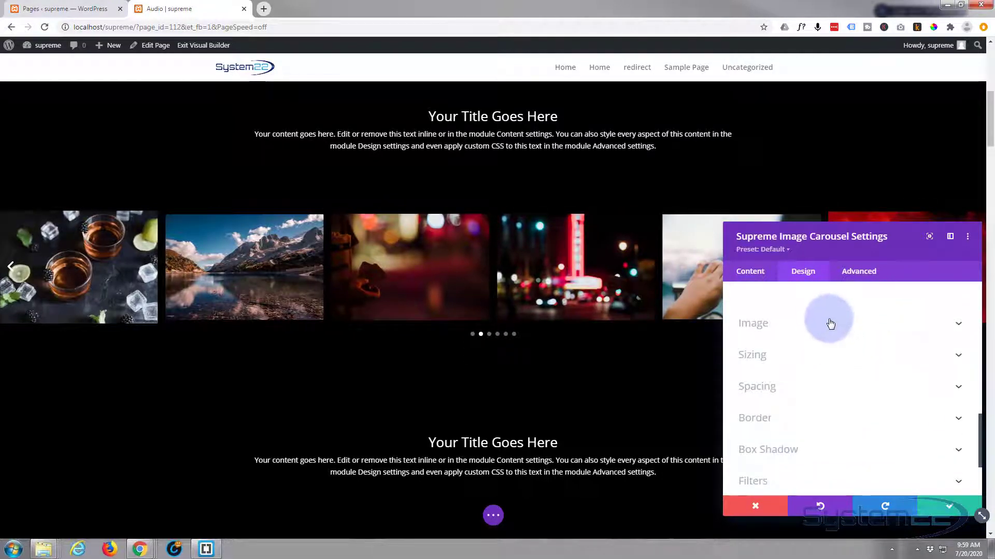
Examine the carousel's Image design settings, from rounded corners, border and box shadow to the image filters.
click(830, 323)
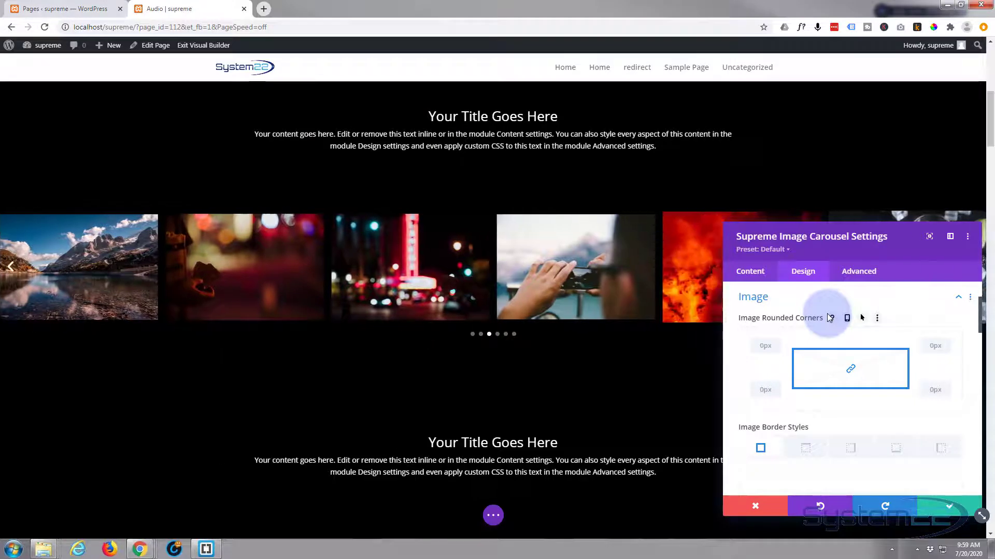
scroll(830, 316, down, 1)
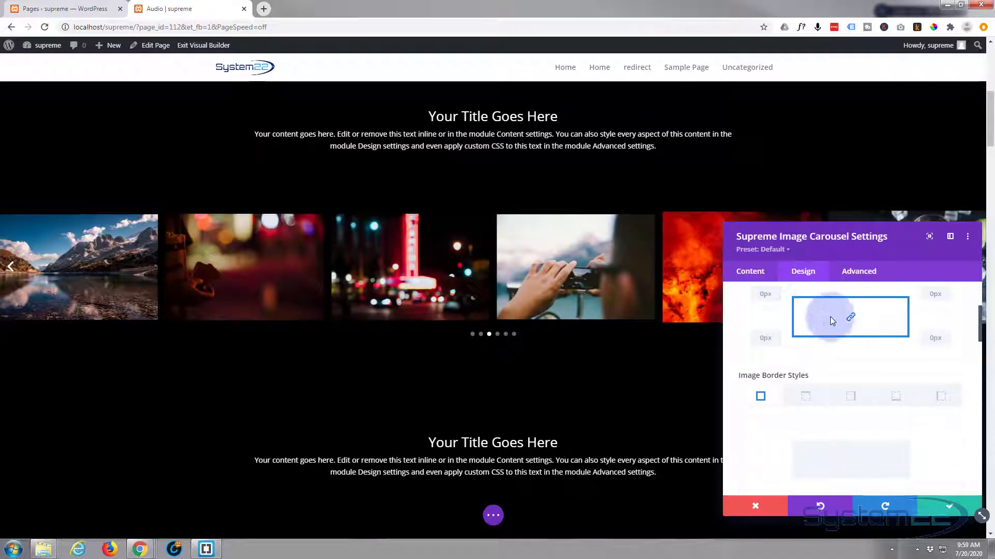
scroll(829, 318, down, 2)
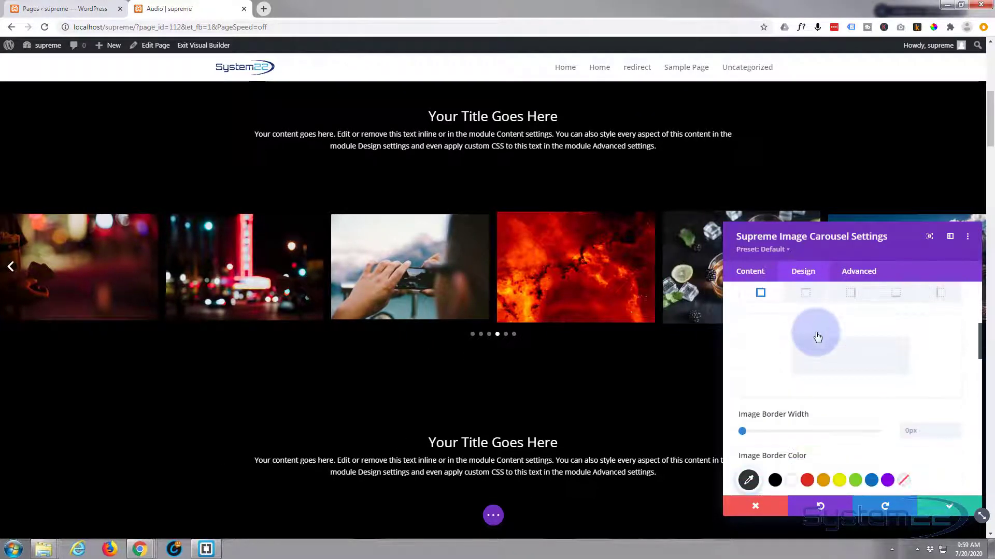
scroll(817, 336, down, 2)
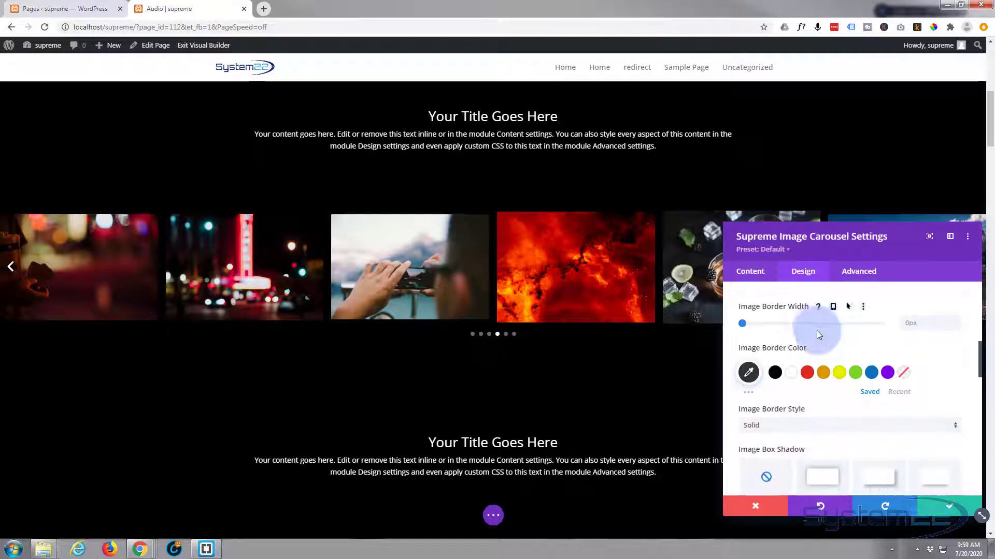
scroll(817, 331, down, 4)
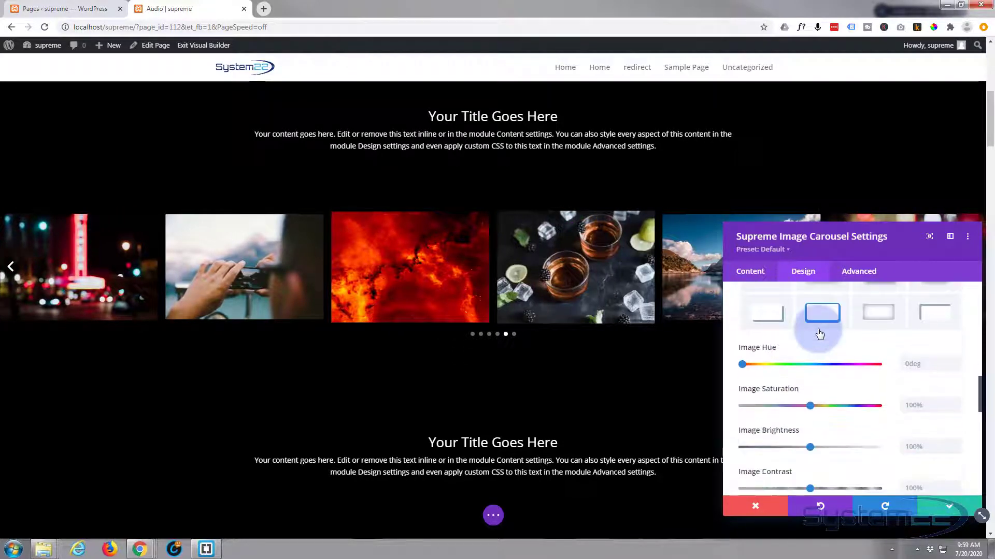
scroll(819, 332, down, 2)
scroll(819, 329, up, 1)
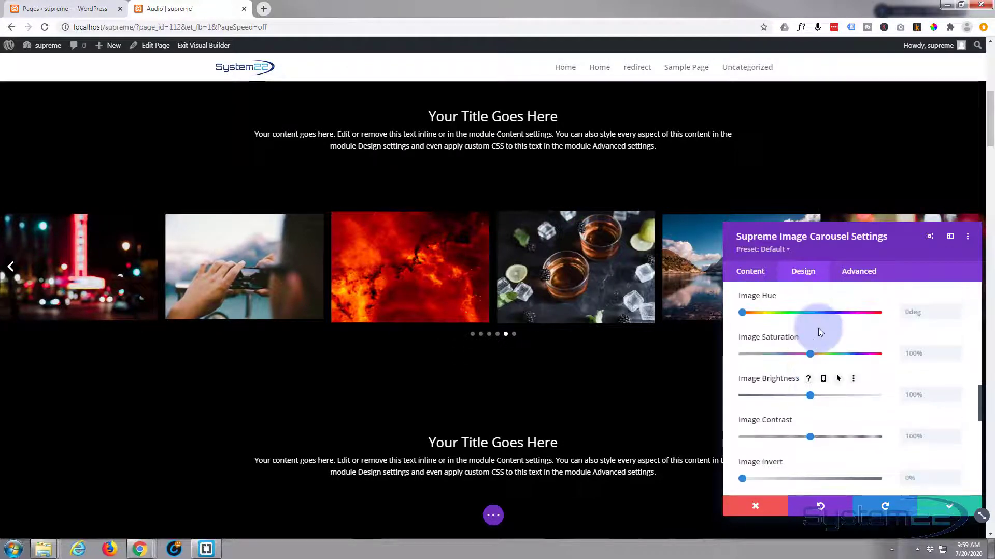
scroll(818, 328, up, 1)
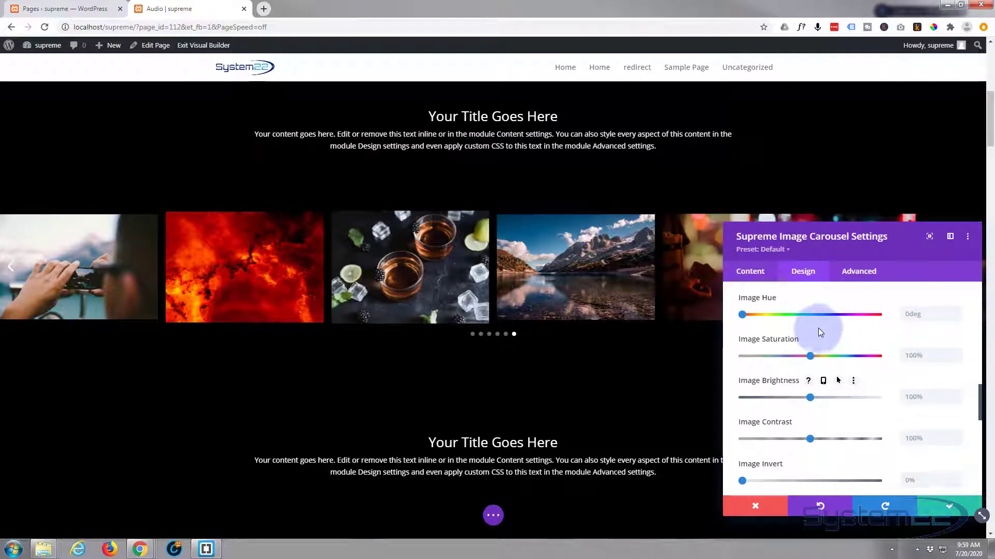
scroll(818, 327, down, 1)
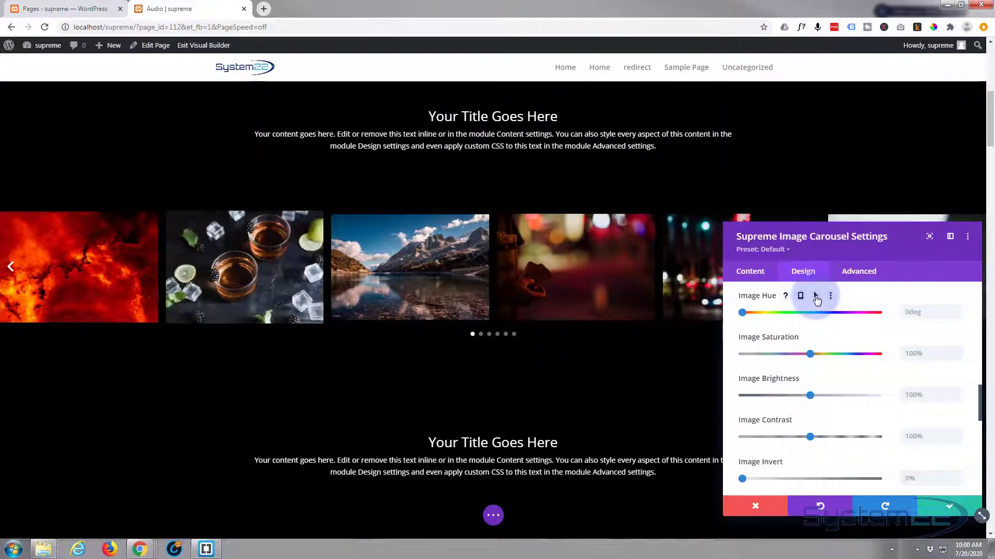
Enable the hover state for Image Hue, set its hover value to 297deg, and return to the Desktop state.
click(815, 297)
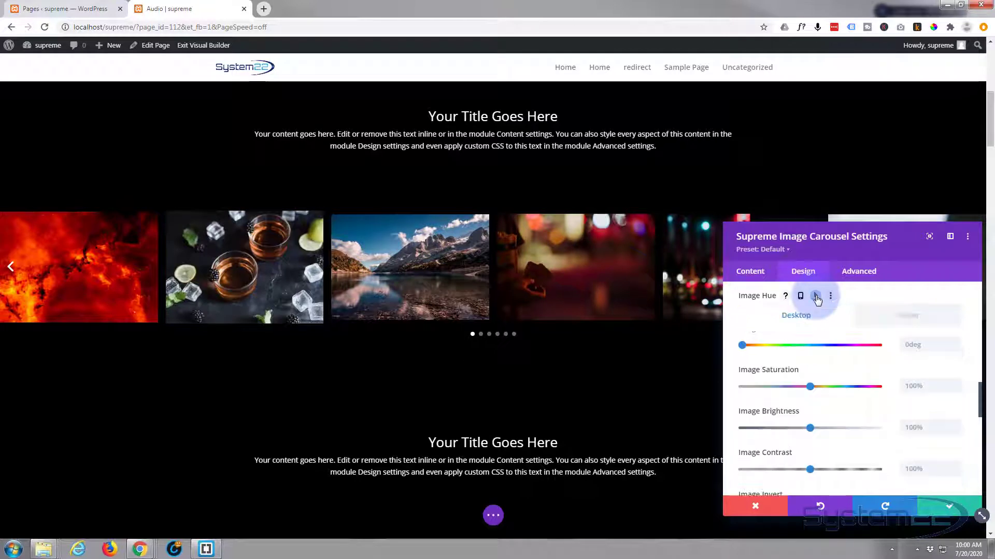
click(802, 318)
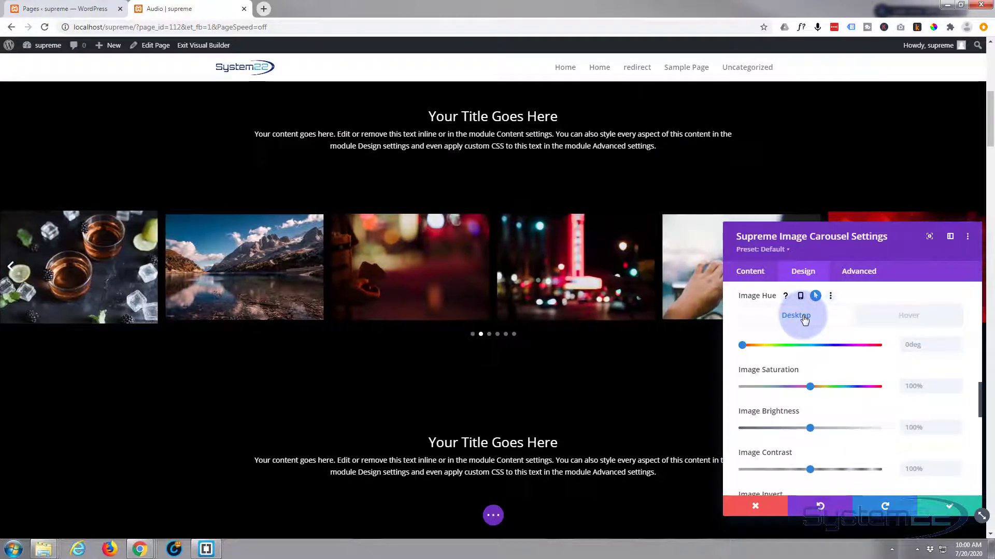
click(907, 321)
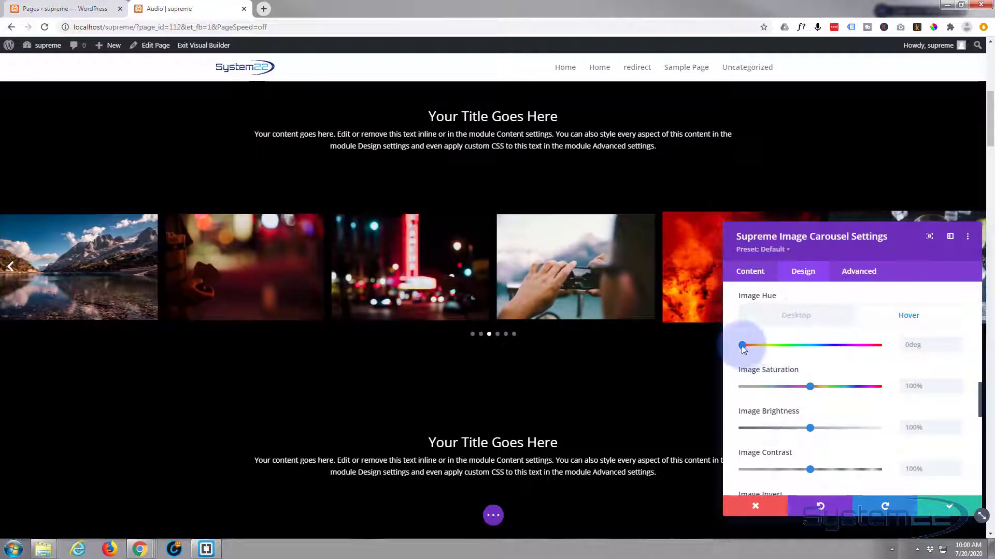
drag(742, 345, 854, 349)
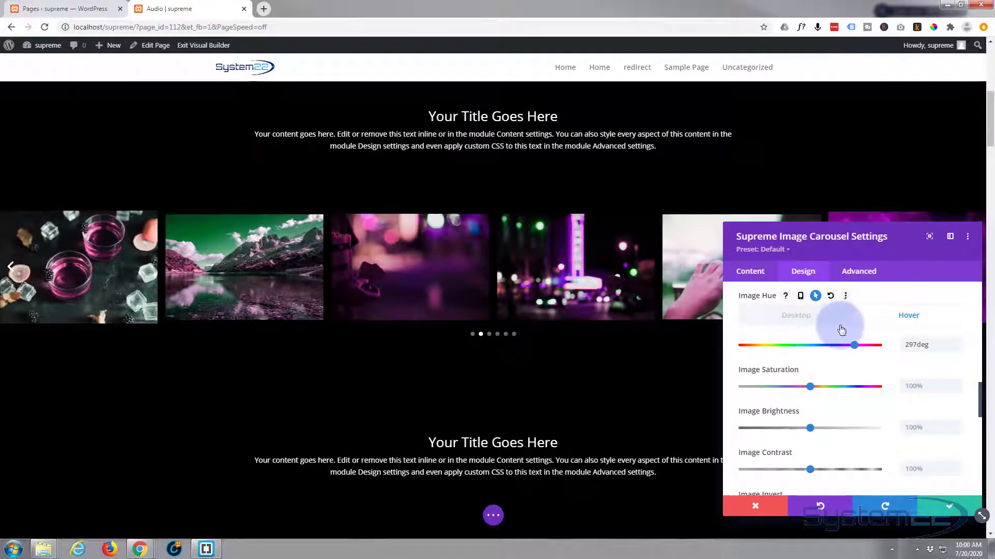
click(796, 317)
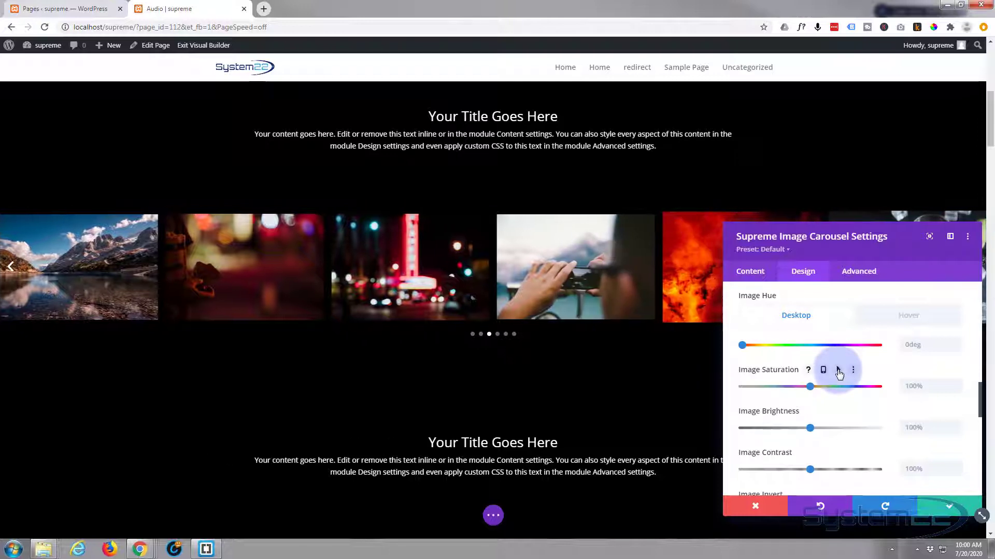
Set the carousel's Transition Duration to 1000ms and its Transition Speed Curve to Ease-Out in the advanced settings.
scroll(840, 374, down, 2)
scroll(838, 370, down, 4)
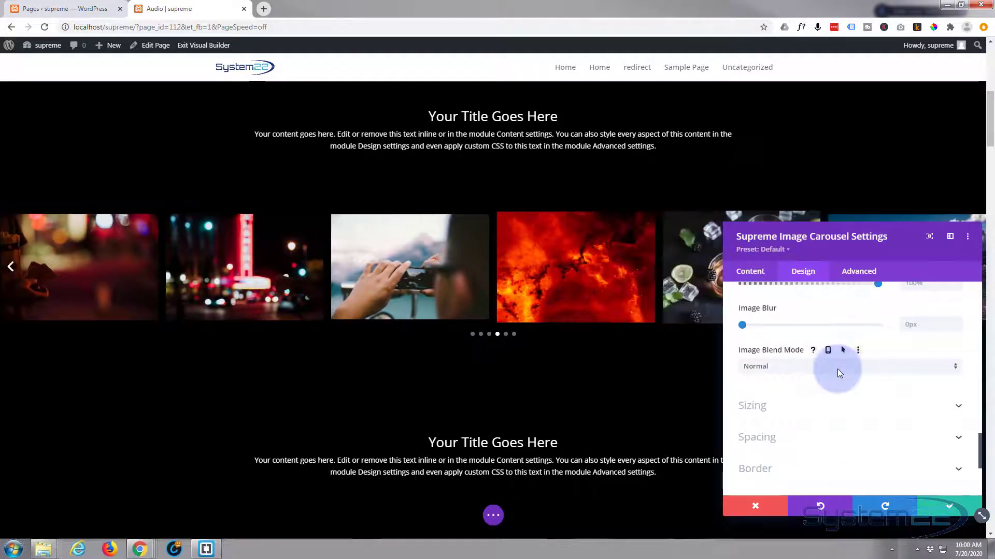
scroll(839, 373, down, 2)
scroll(839, 374, down, 1)
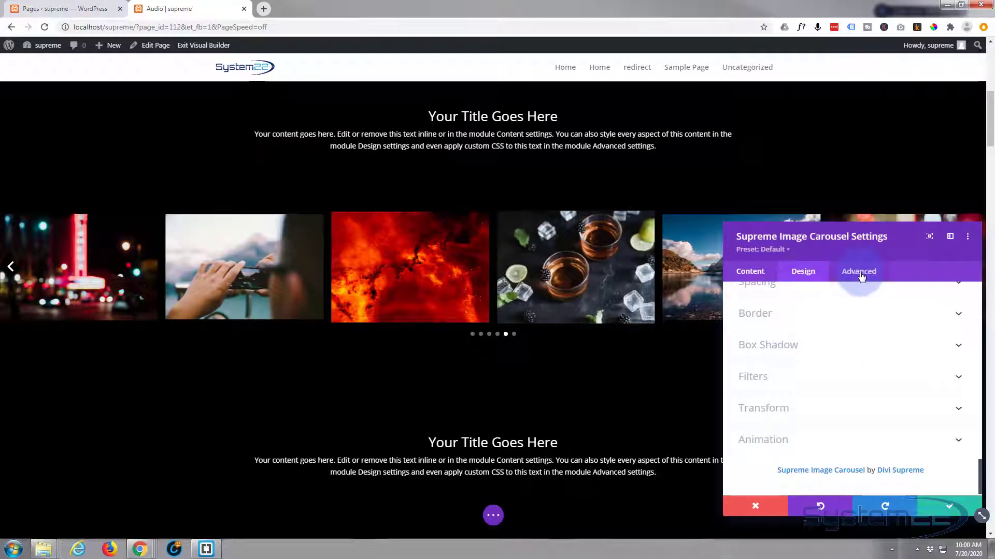
click(860, 276)
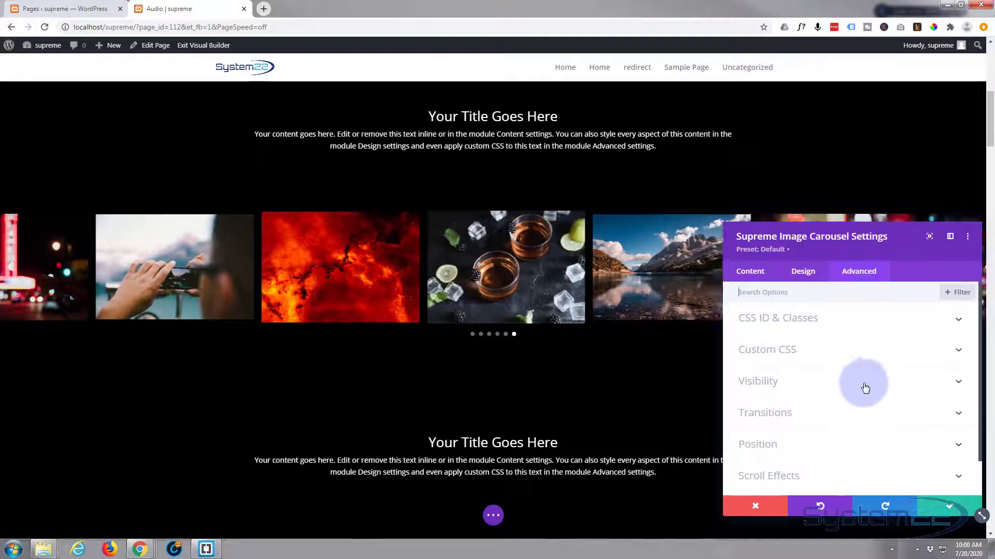
click(847, 414)
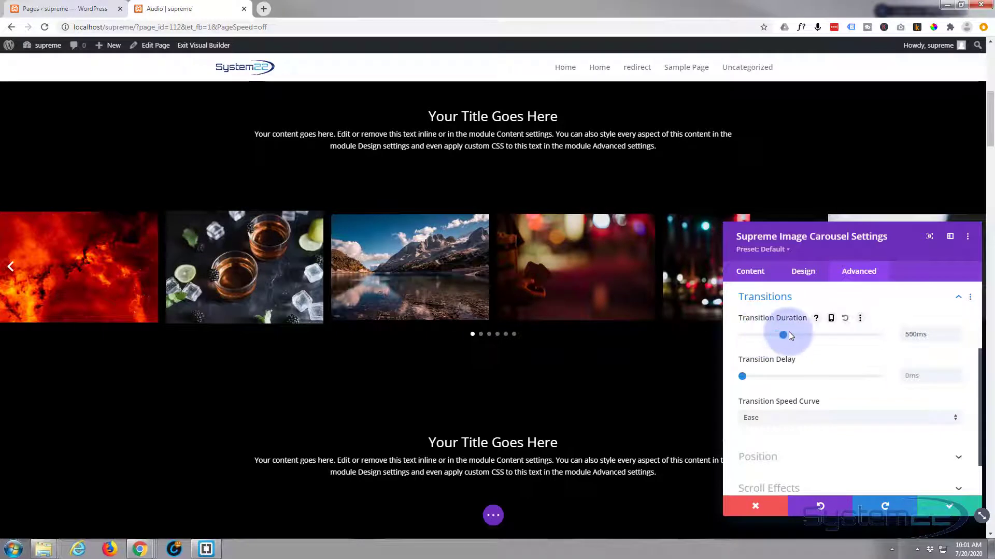
drag(789, 335, 803, 335)
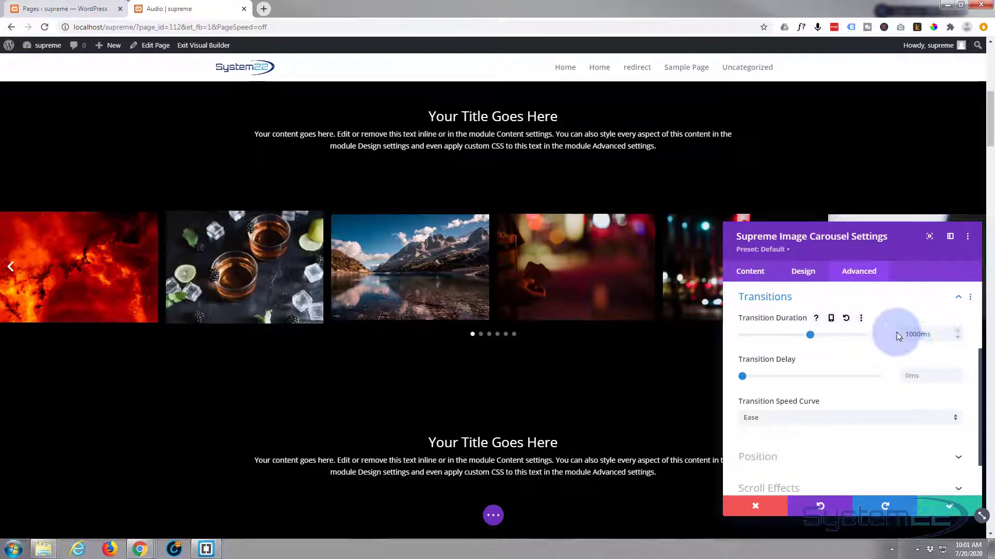
click(811, 419)
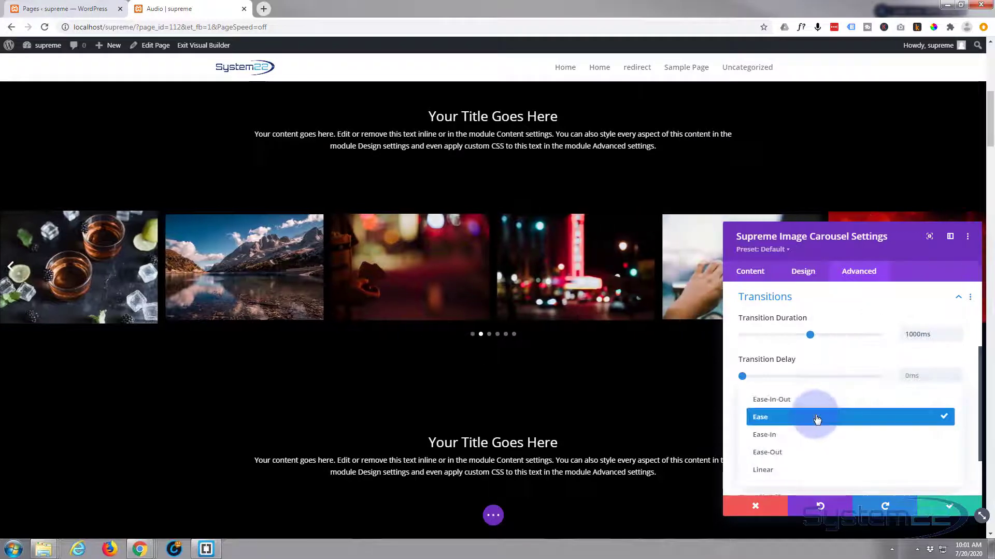
click(817, 460)
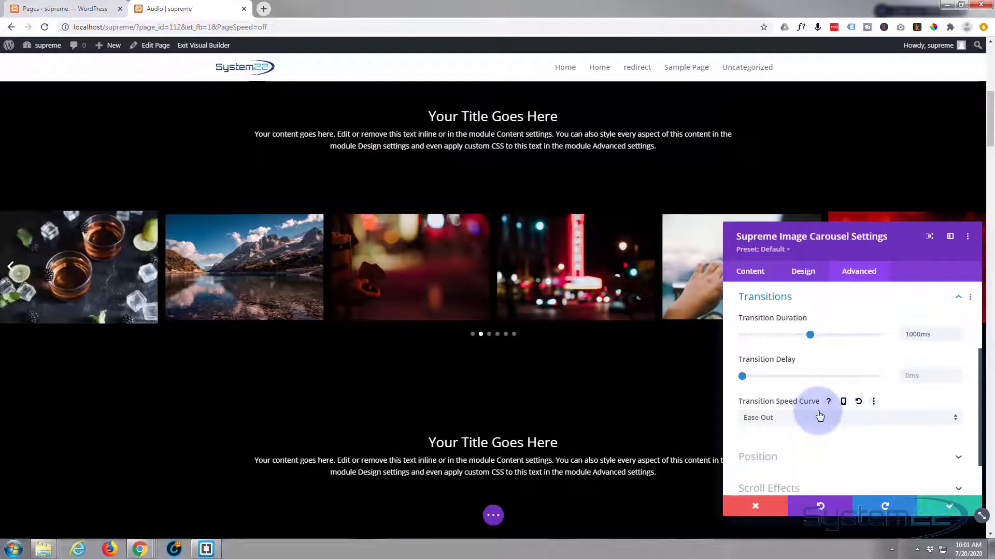
Review the carousel's design setting groups and look through the Image border and filter options again.
click(804, 279)
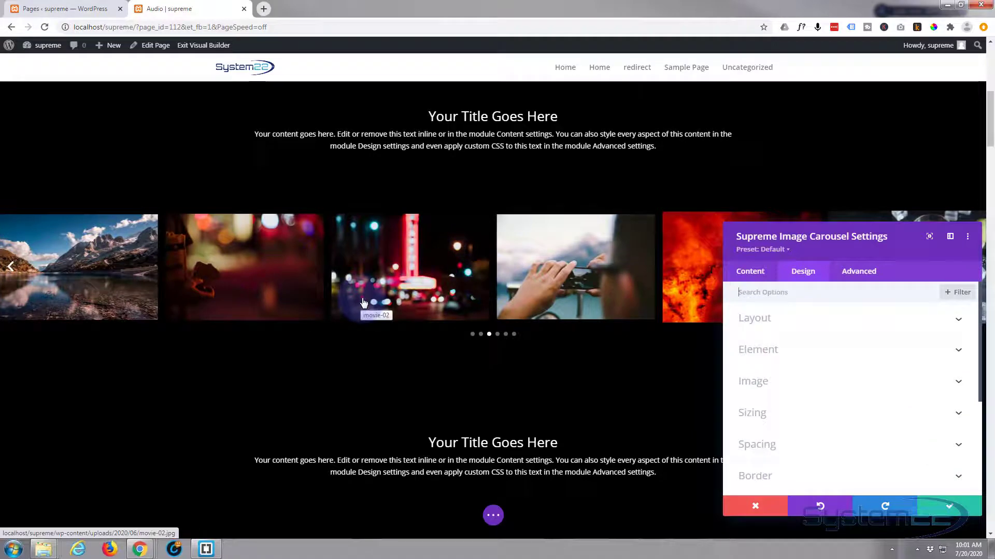
scroll(363, 303, down, 2)
scroll(811, 371, down, 1)
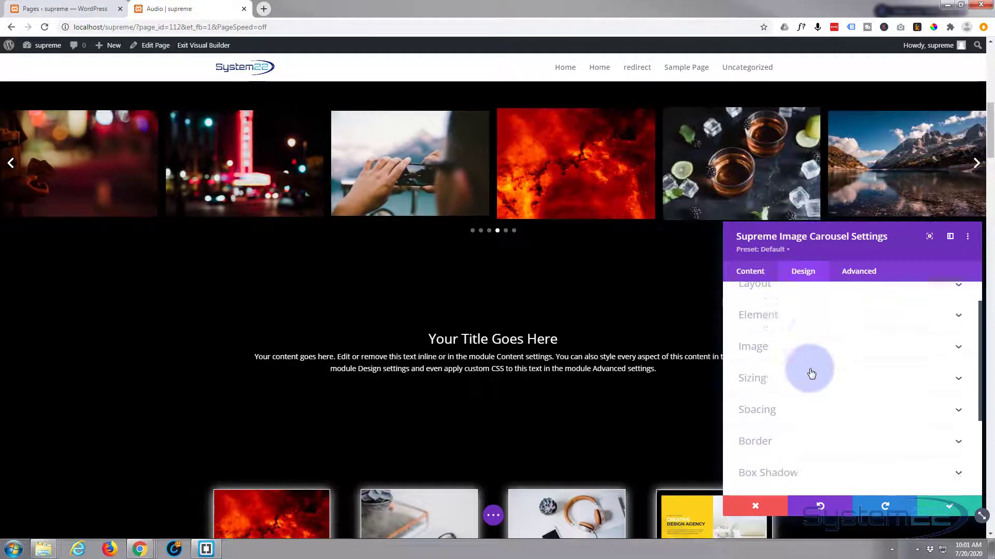
scroll(811, 371, down, 2)
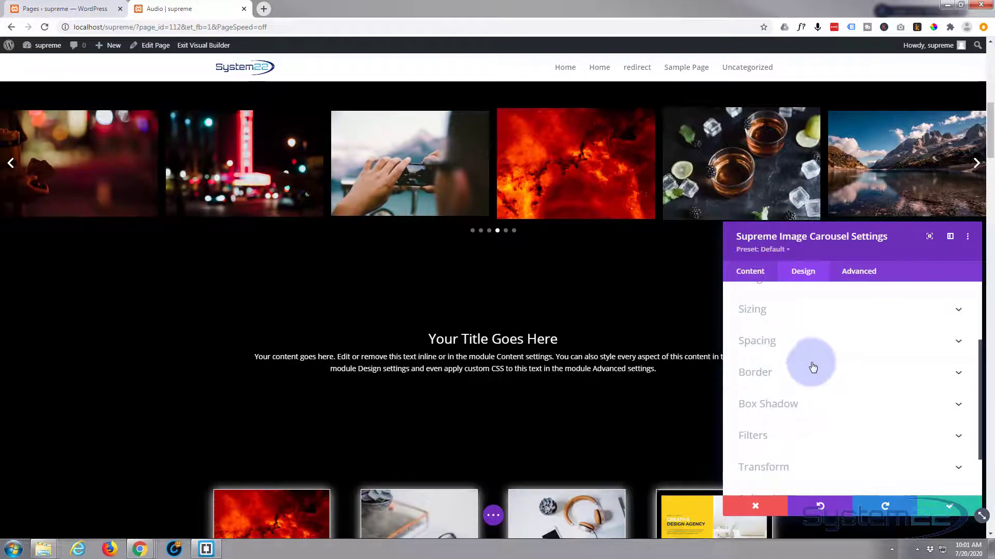
scroll(814, 361, up, 2)
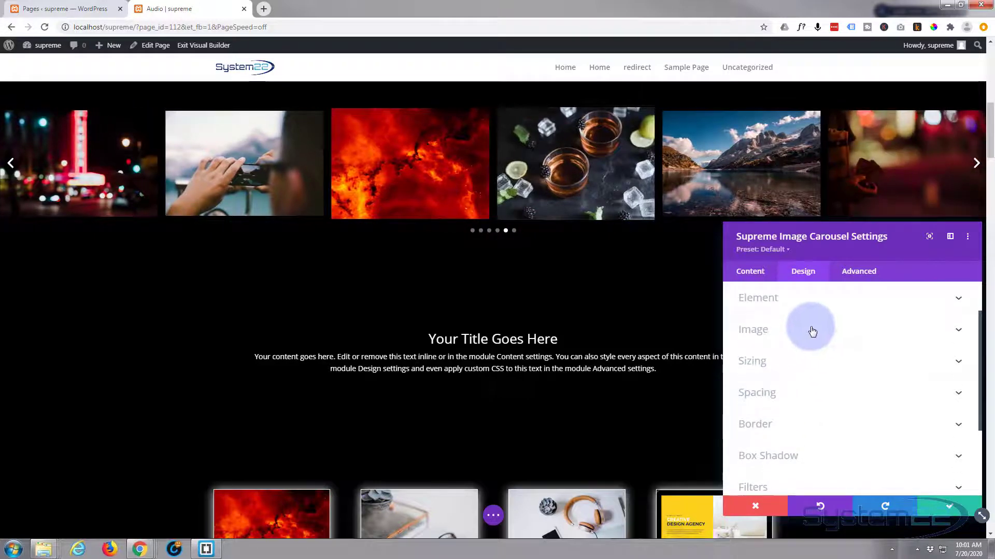
click(810, 329)
scroll(784, 352, down, 5)
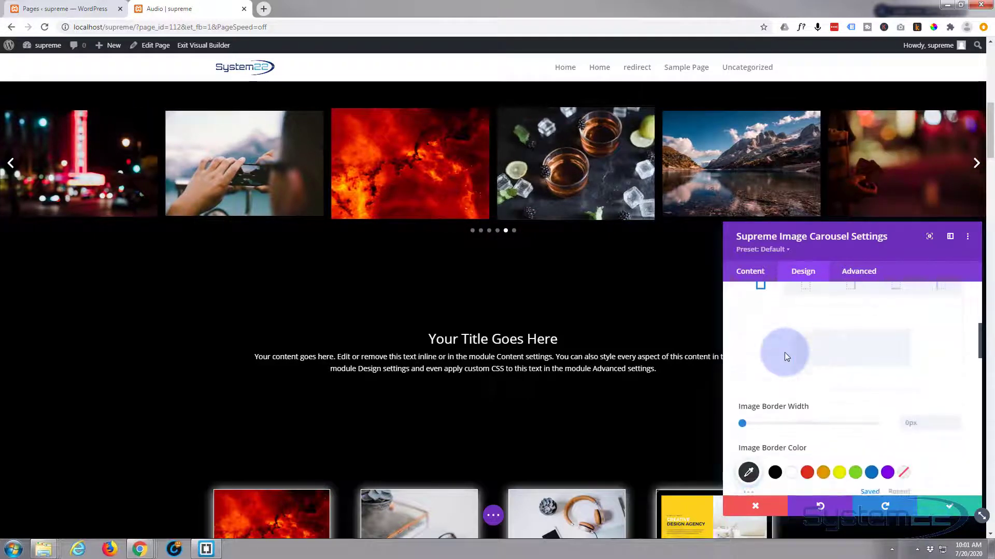
scroll(785, 352, down, 10)
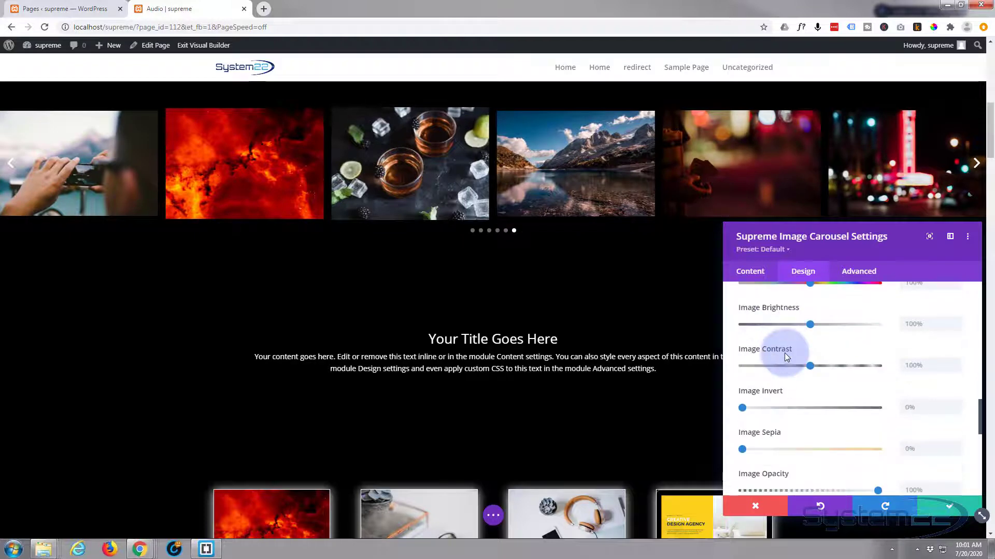
Examine the carousel's Sizing options and its Spacing margin and padding fields, plus the remaining design groups.
scroll(784, 353, down, 3)
click(813, 355)
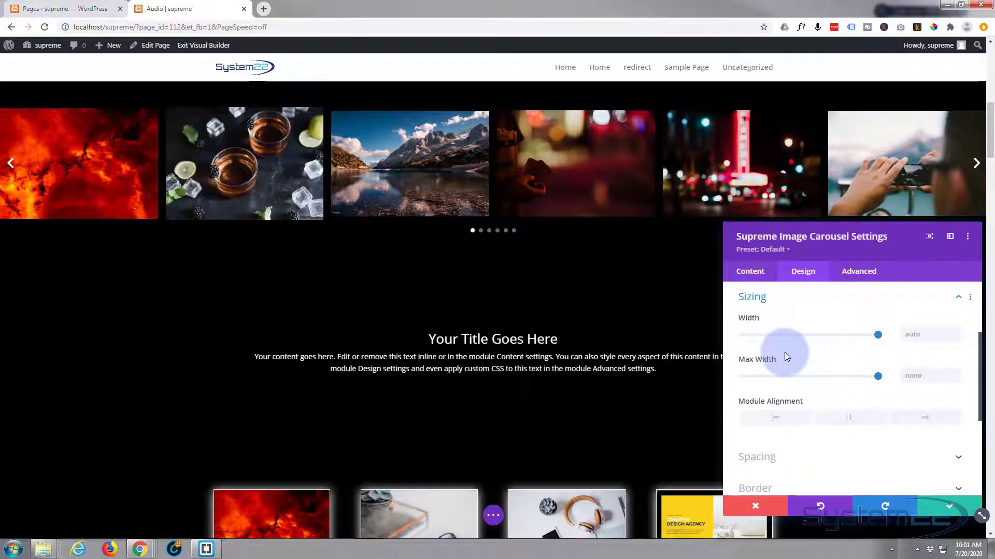
scroll(783, 352, down, 2)
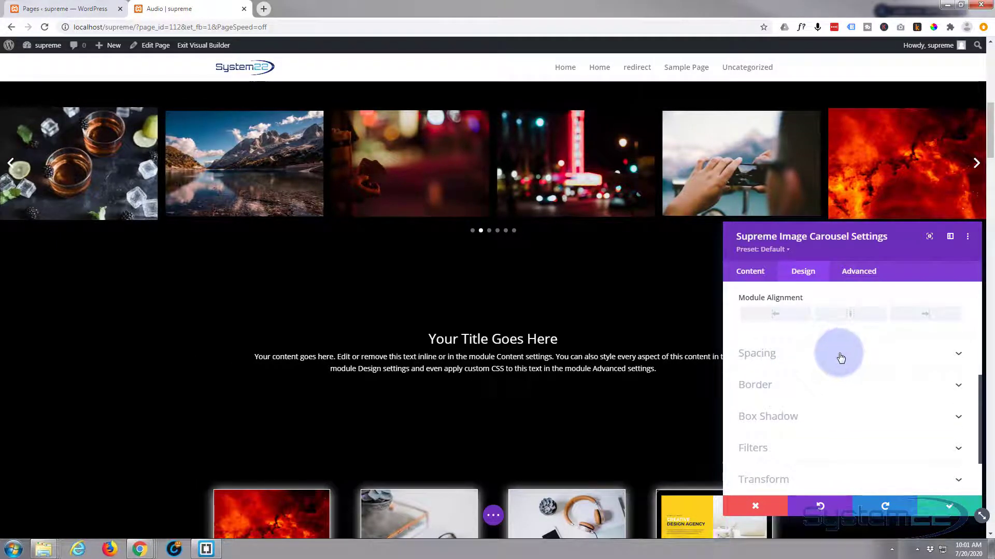
click(840, 357)
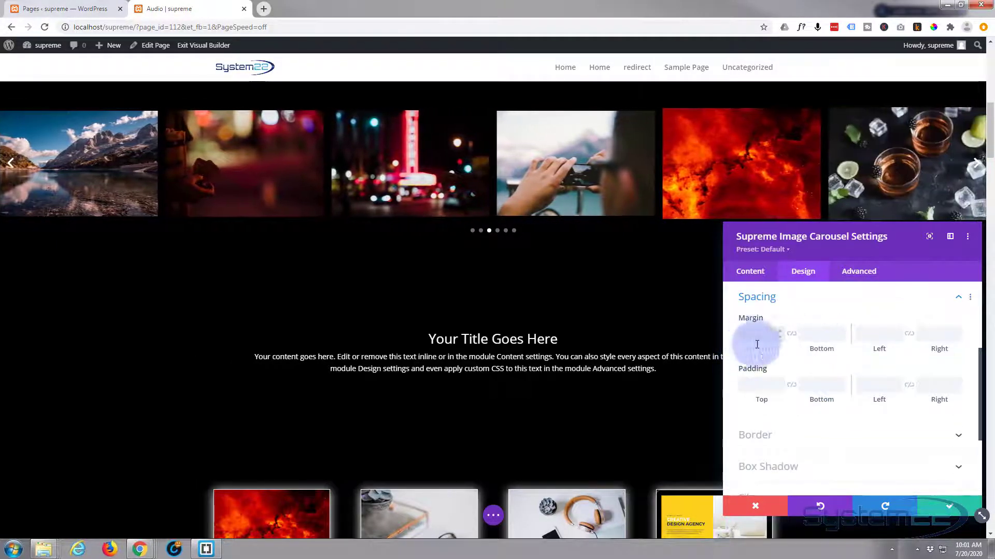
click(783, 384)
scroll(784, 385, down, 3)
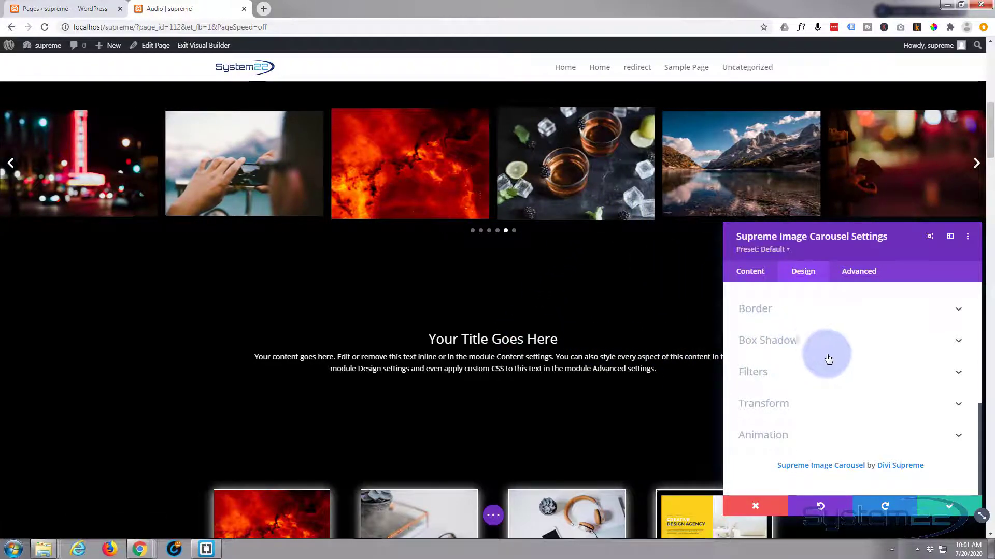
scroll(845, 361, up, 2)
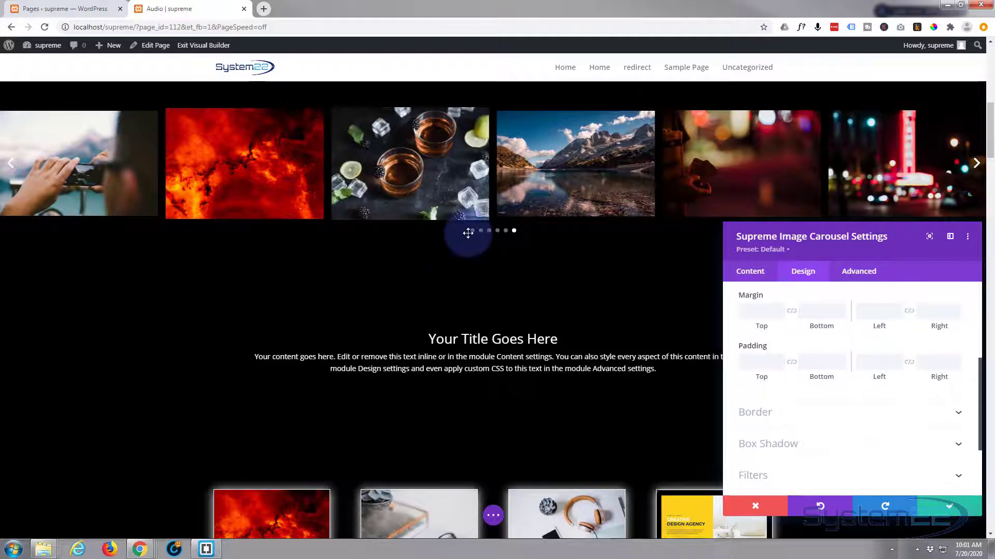
scroll(829, 356, up, 1)
scroll(830, 355, up, 3)
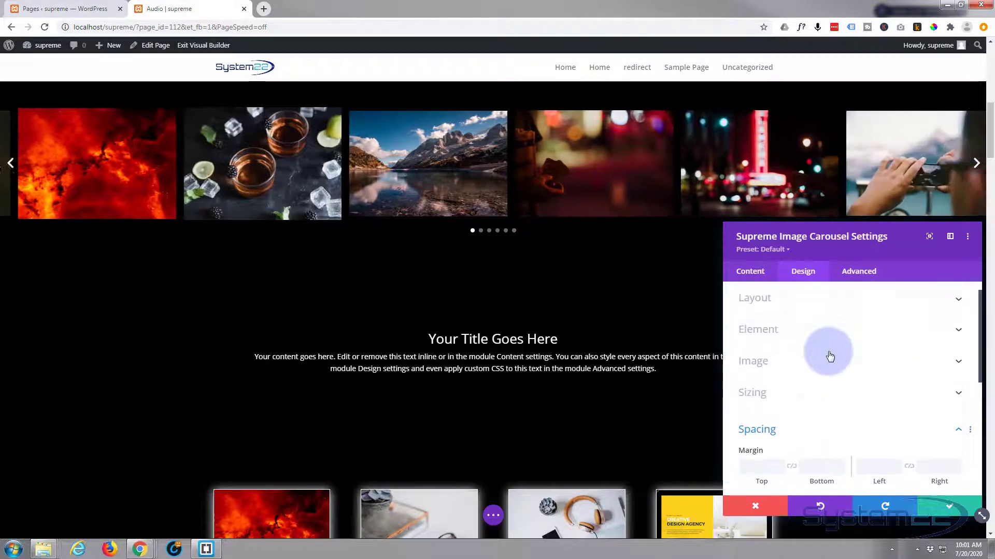
Set the carousel's Pagination Vertical Placement to -48px in the Element design options and save the module settings.
click(830, 354)
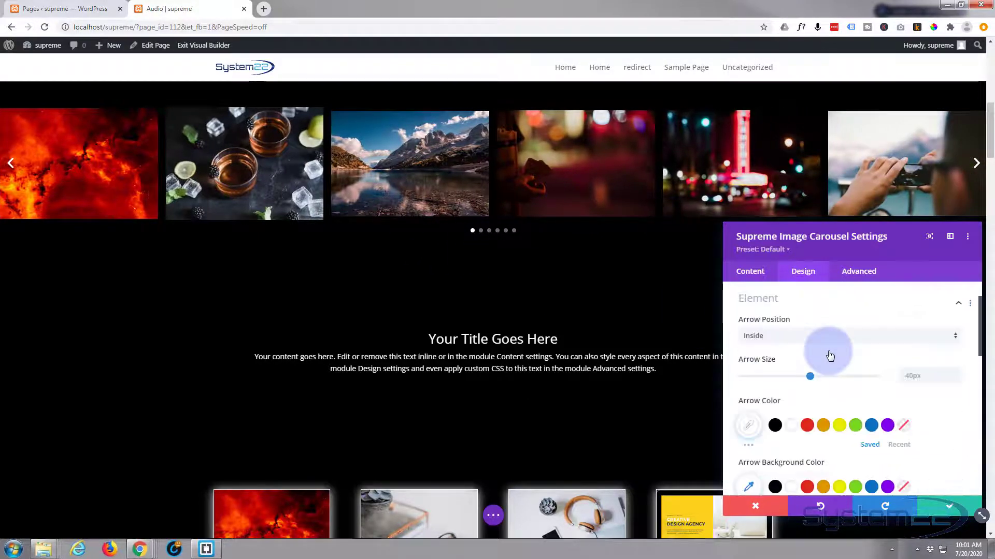
scroll(828, 350, down, 3)
scroll(828, 350, down, 1)
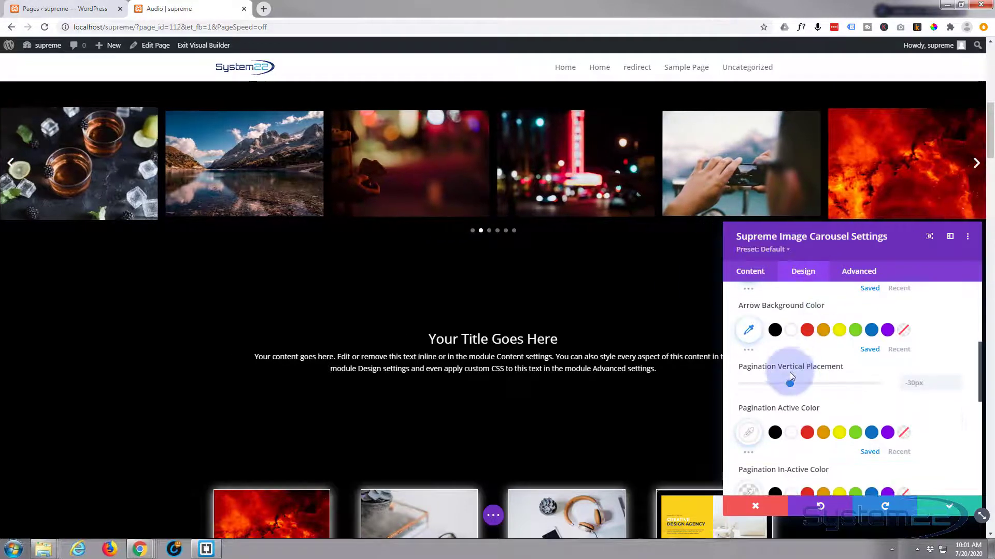
scroll(803, 367, down, 4)
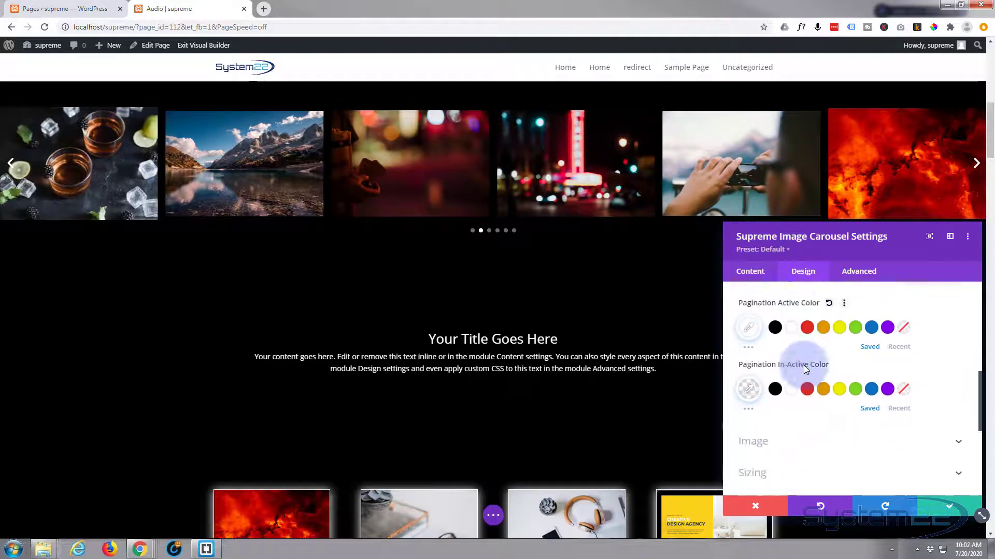
scroll(804, 364, up, 3)
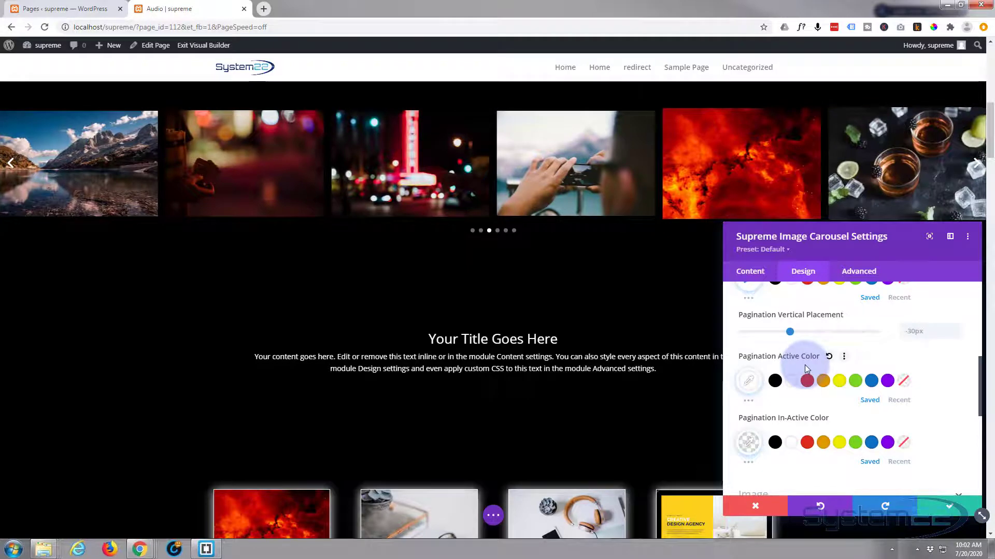
click(791, 332)
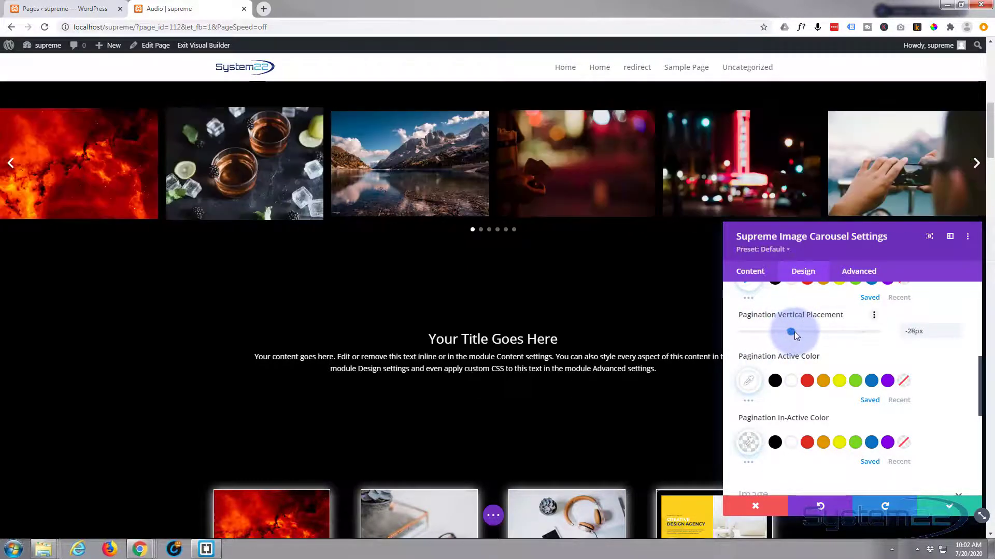
click(794, 332)
drag(783, 332, 778, 332)
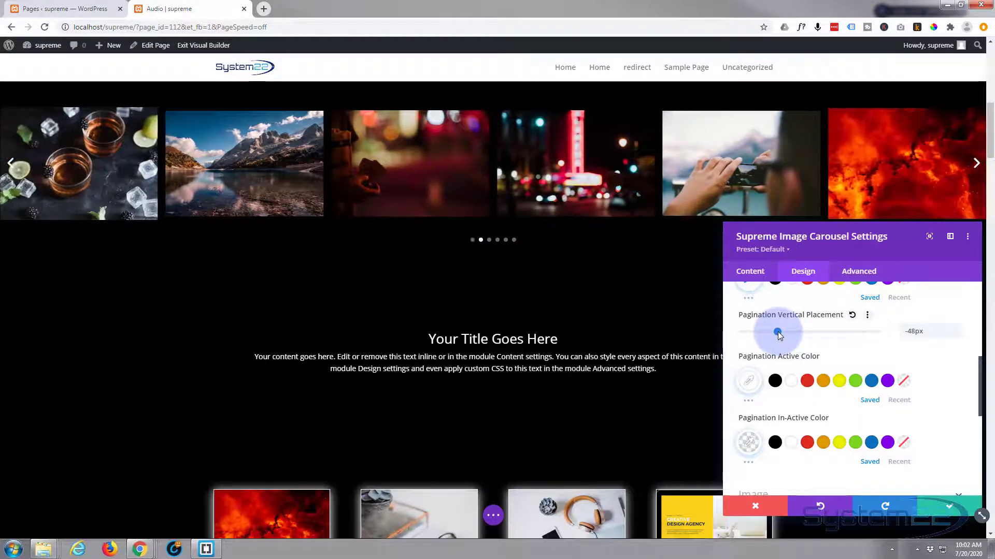
click(953, 508)
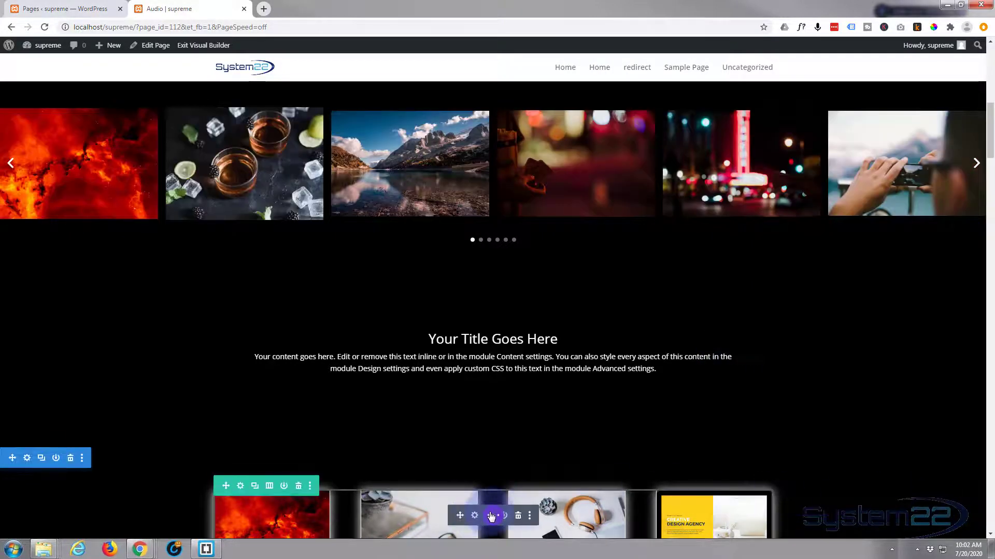
Save the page and exit the Visual Builder to the live page.
click(494, 517)
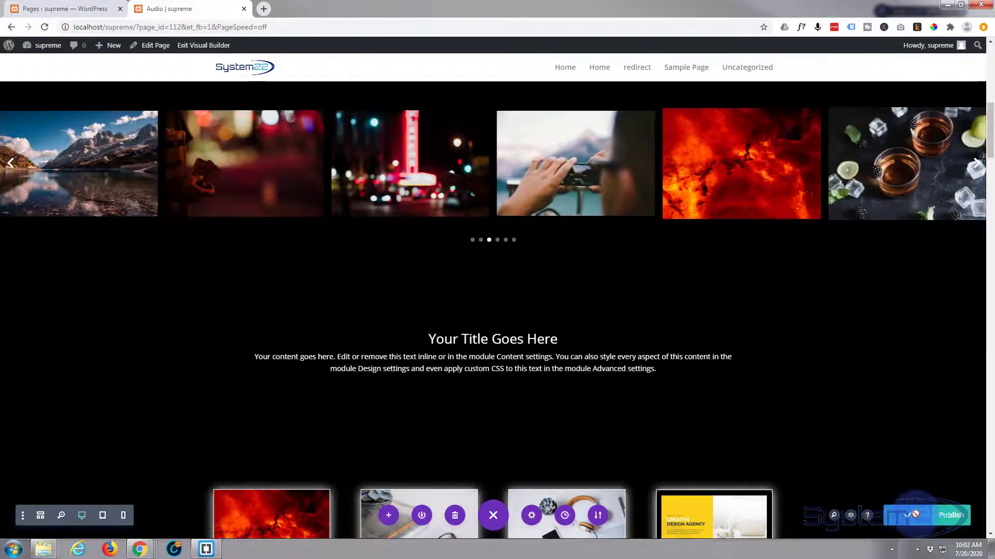
click(208, 47)
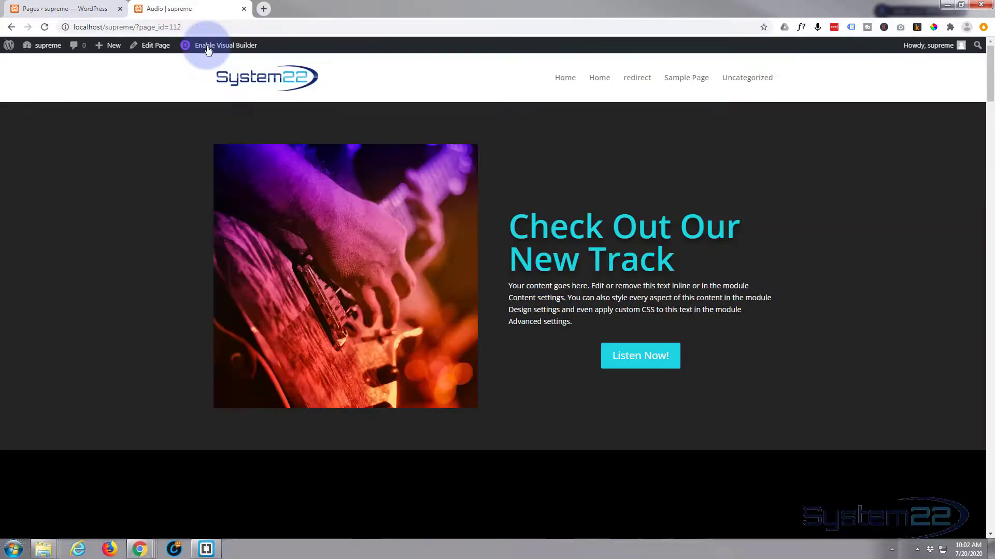
Check the carousel on the live page by opening the red solar flare image in the lightbox and closing it.
scroll(151, 112, down, 5)
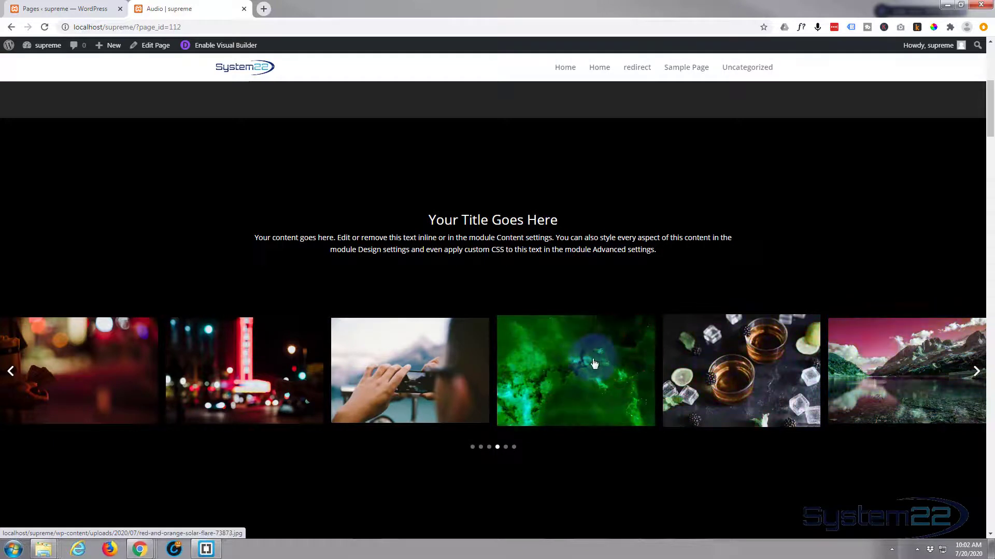
click(568, 378)
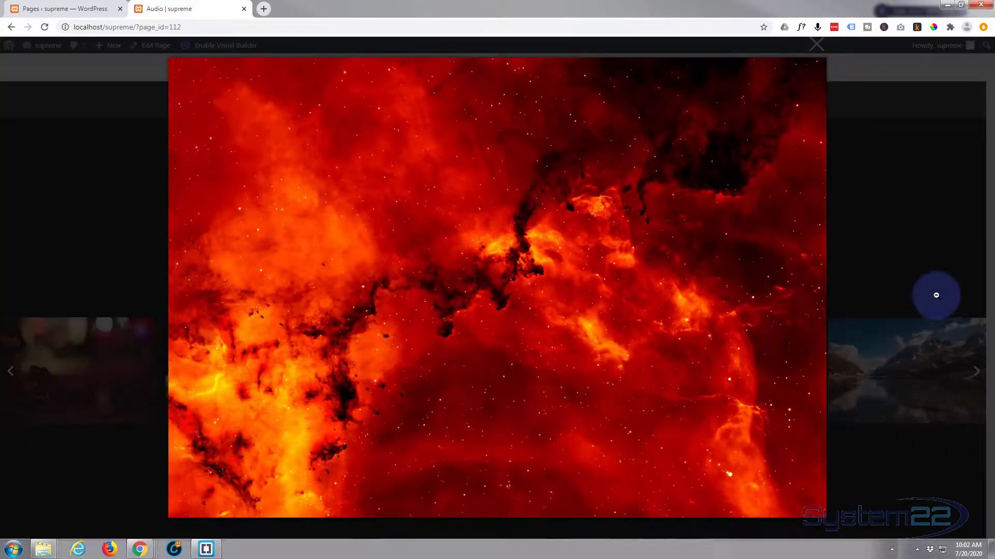
click(906, 314)
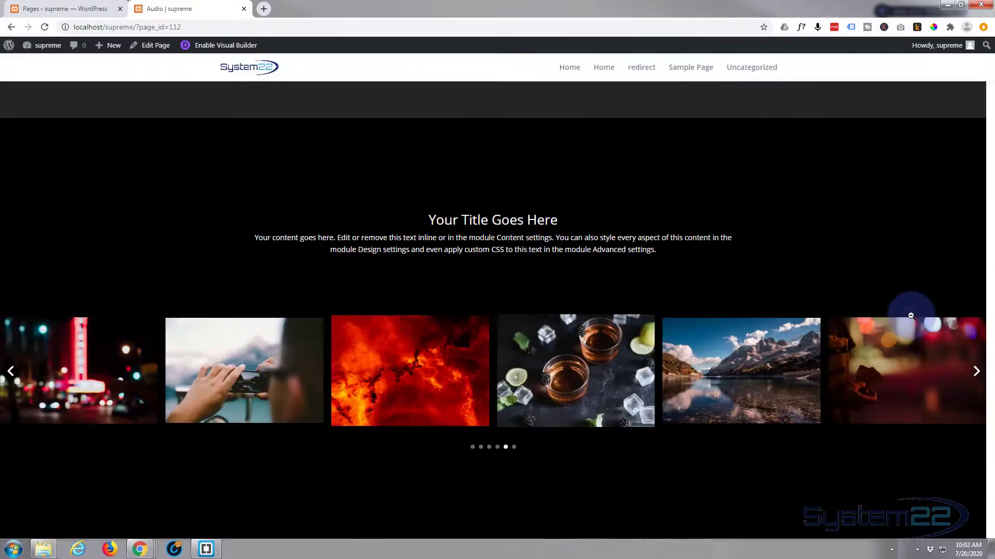